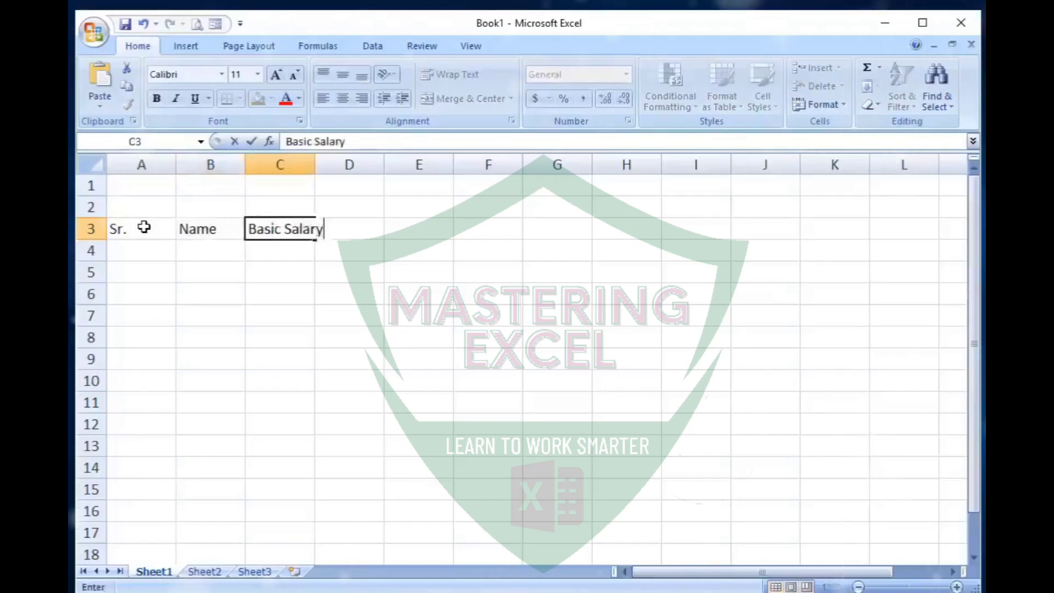
- Enter the row 3 headers DA, HRA, PF and Gross Salary in cells D3 to G3
type("DA")
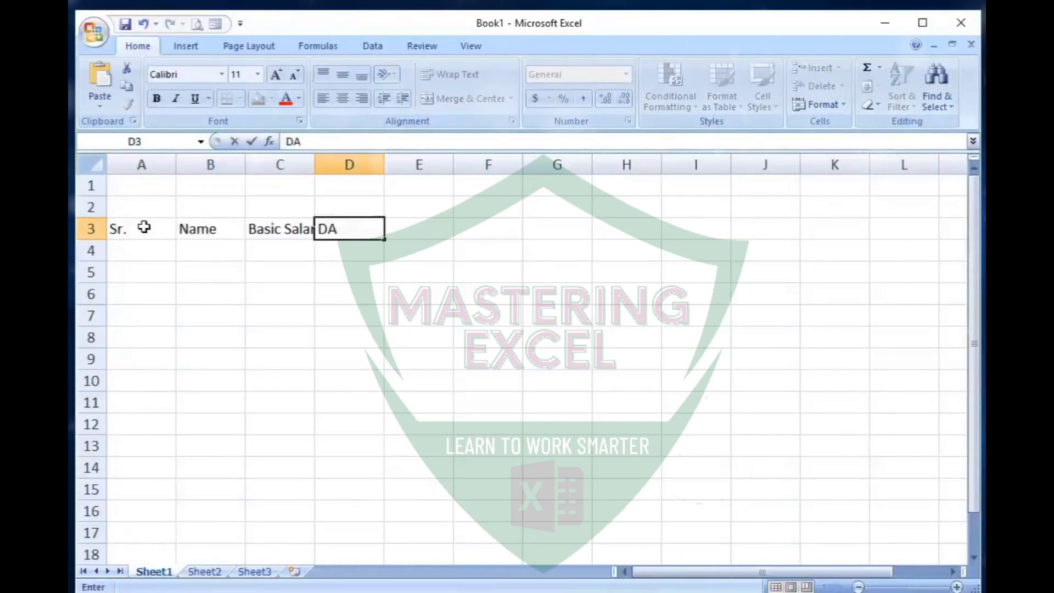
key("Tab")
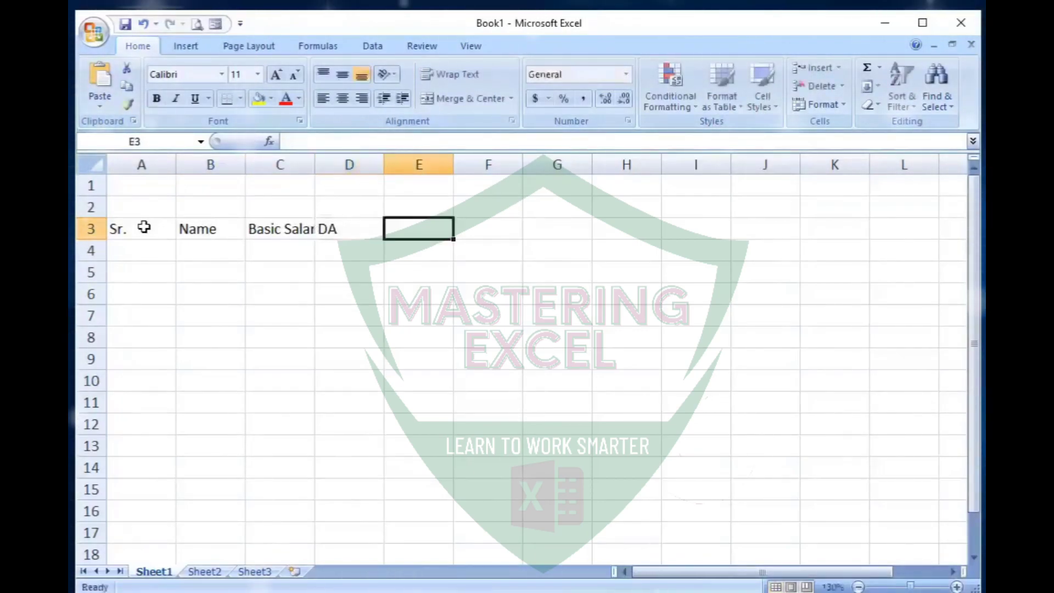
type("HRA")
key("Tab")
type("PF")
key("Tab")
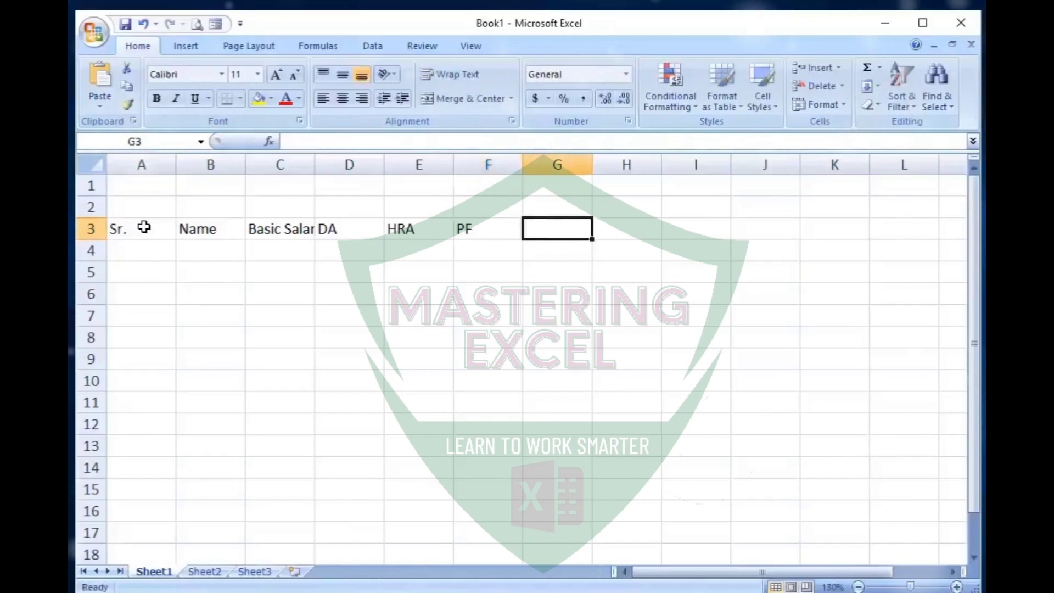
type("Gross Salary")
key("Tab")
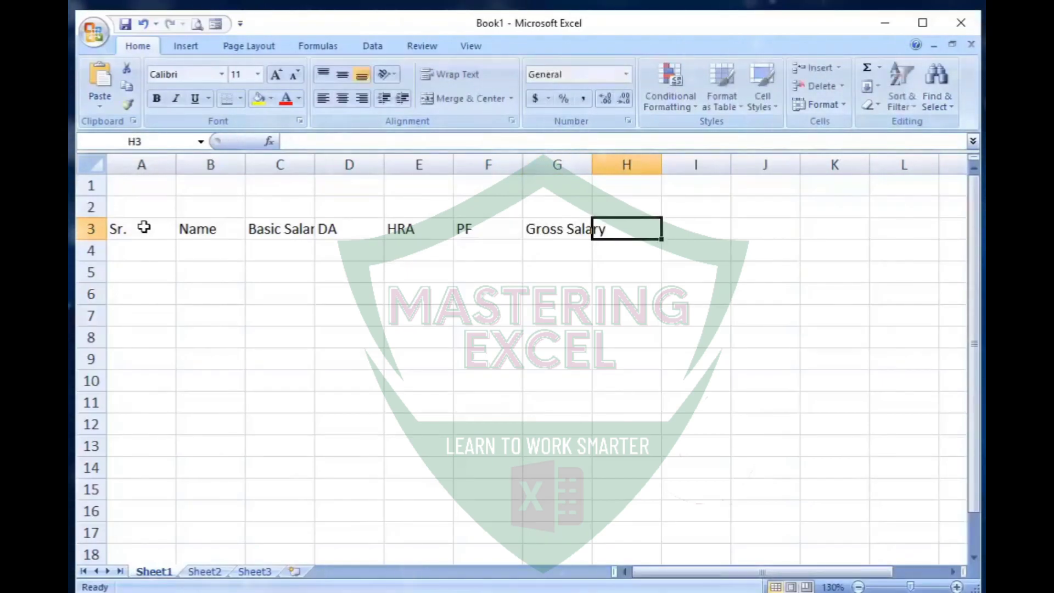
- Enter the row 3 headers EPF, LIC, Total Deduction and Net Salary in cells H3 to K3
type("EPF")
key("Tab")
type("LI")
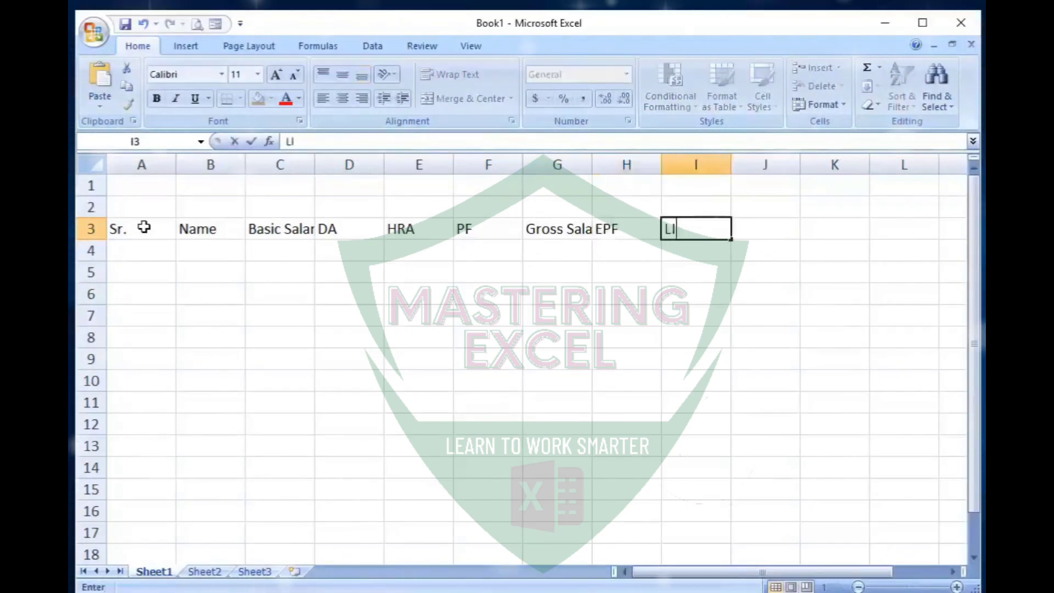
type("C")
key("Tab")
type("Total Deduction")
key("Tab")
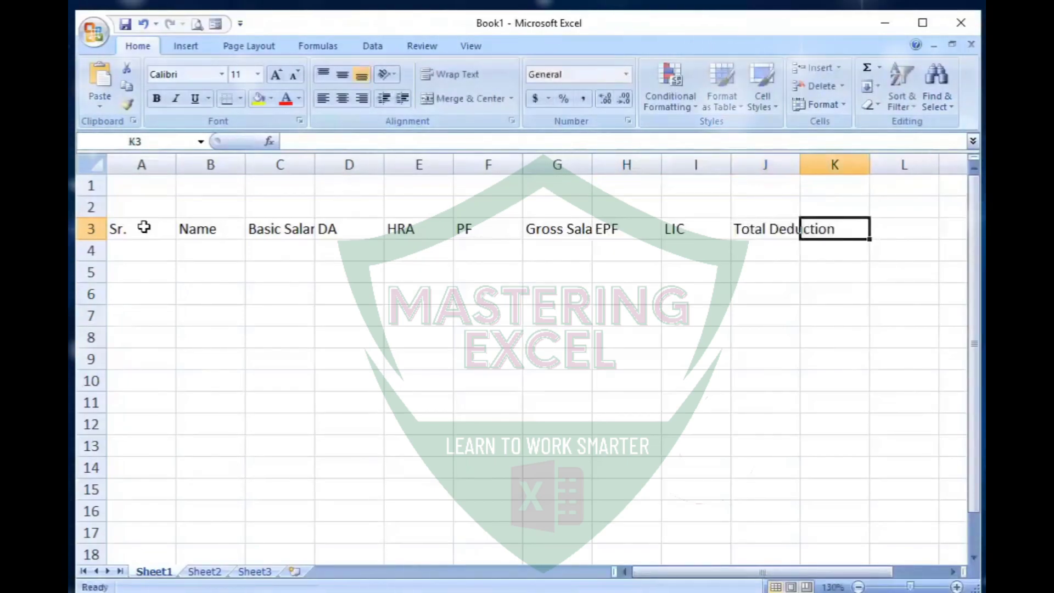
type("Net")
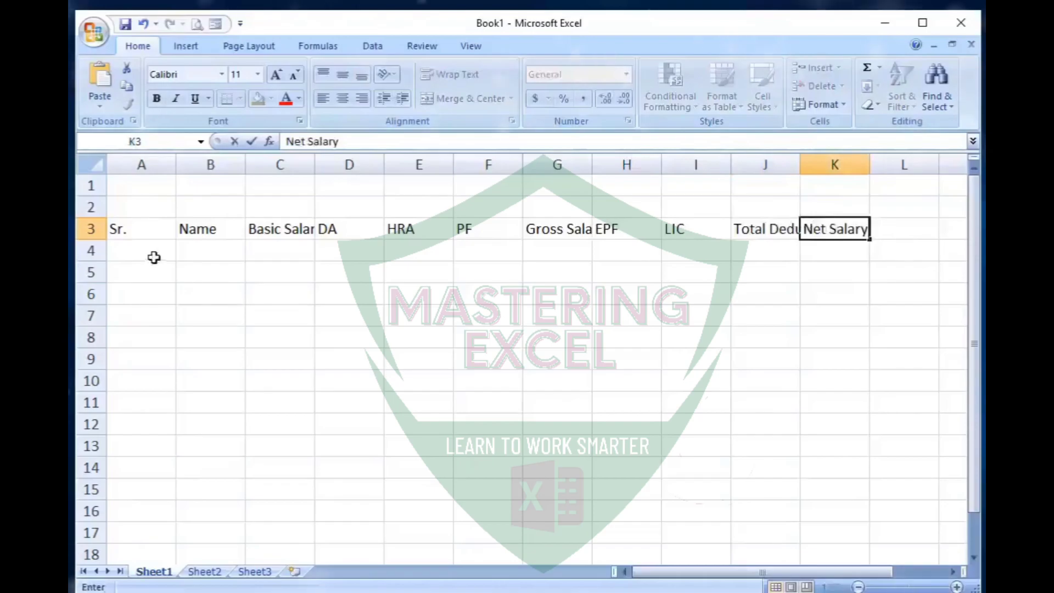
type("Salary")
key("Return")
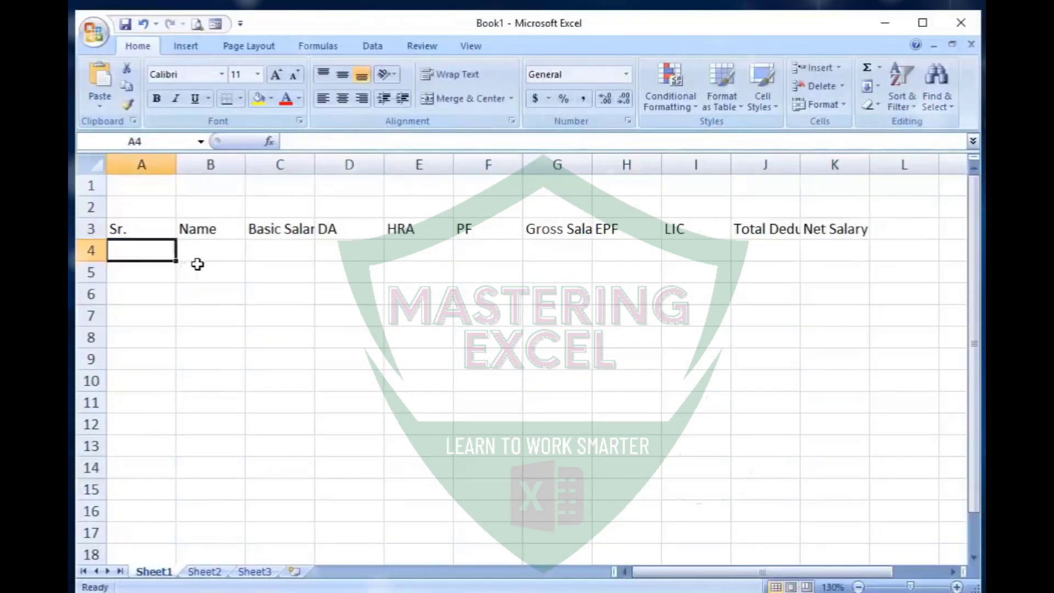
- Number the Sr. column from 1 to 12 in A4:A15 by entering 1 and 2 and extending the series
type("1")
key("Return")
type("2")
key("Return")
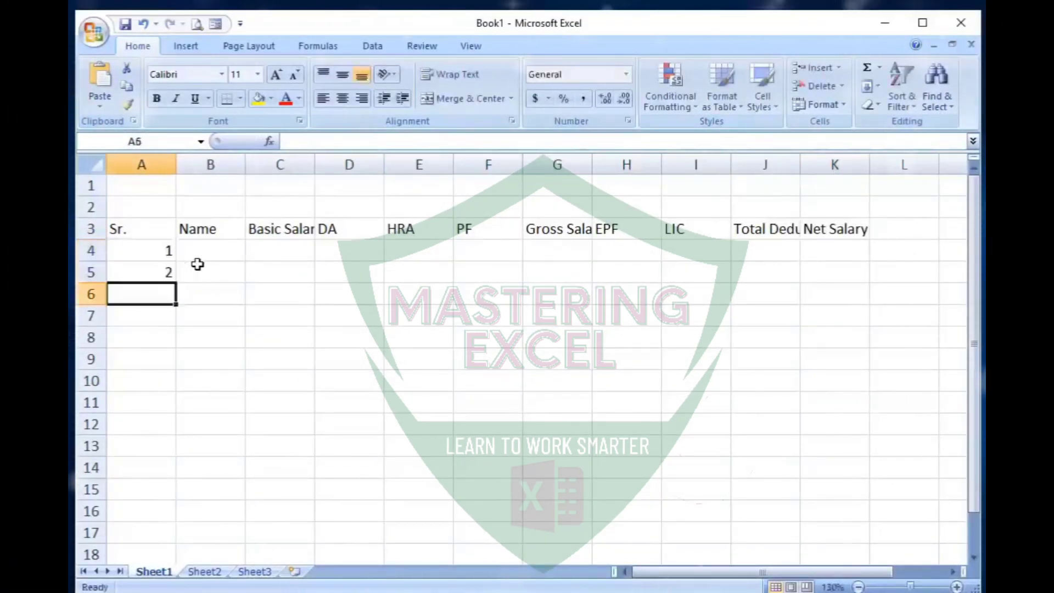
left_click_drag(155, 259, 157, 282)
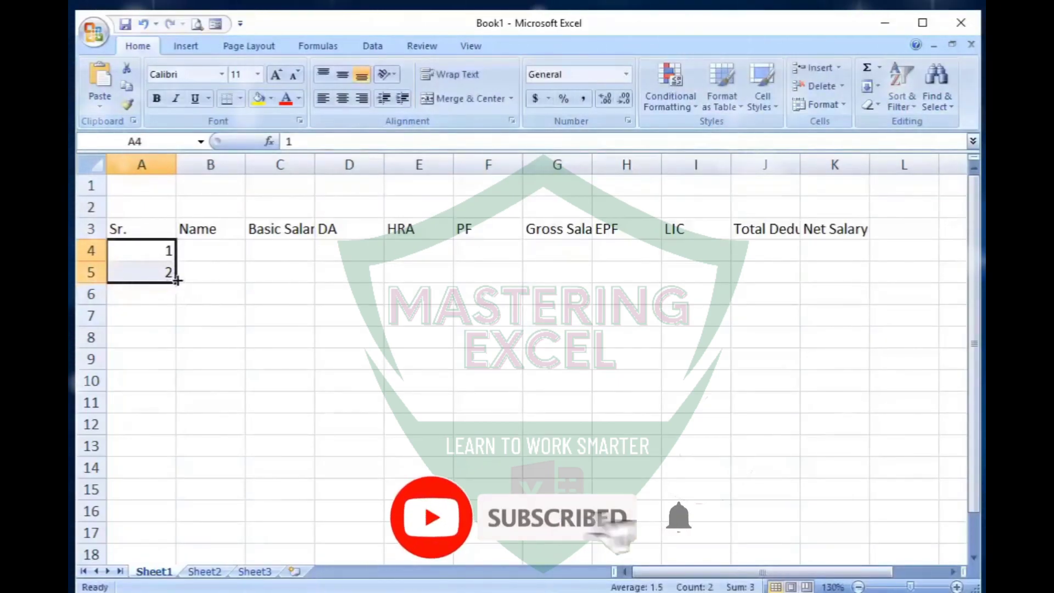
left_click_drag(169, 282, 178, 496)
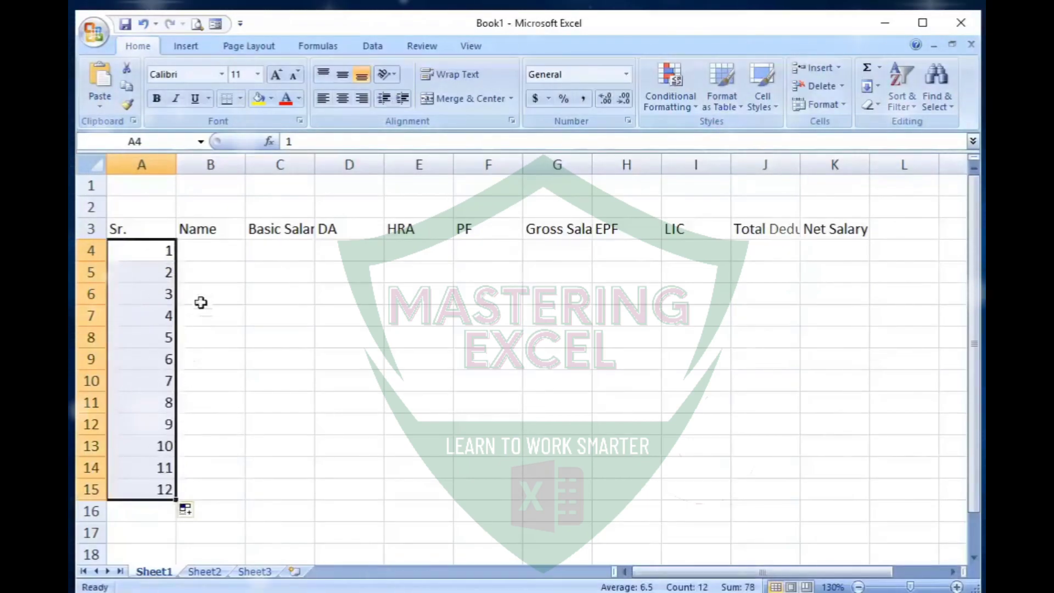
- Enter the first four employees' names in the Name column, cells B4 to B7
left_click(214, 251)
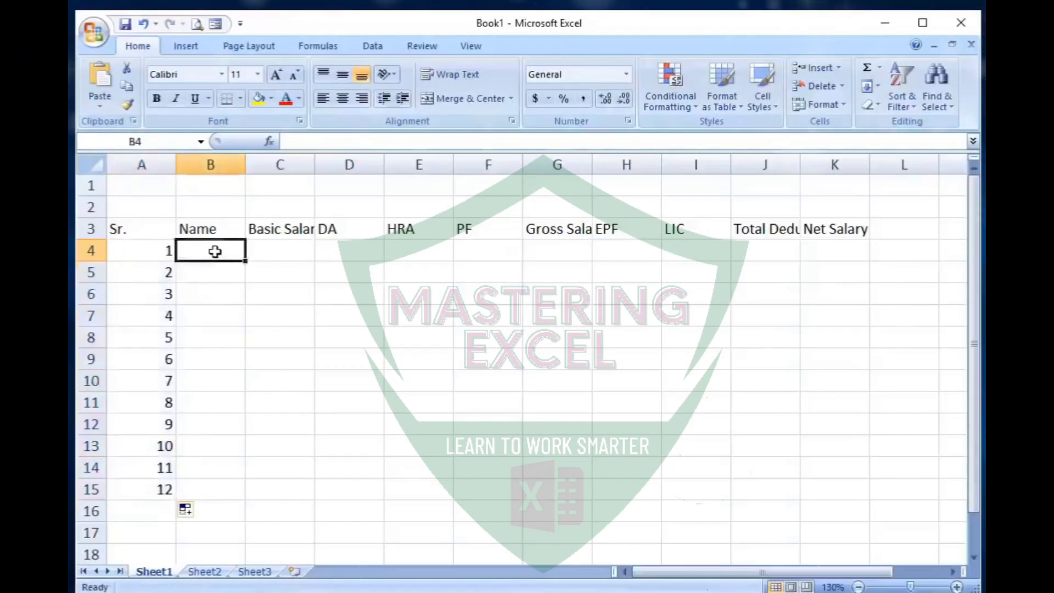
type("Arvind")
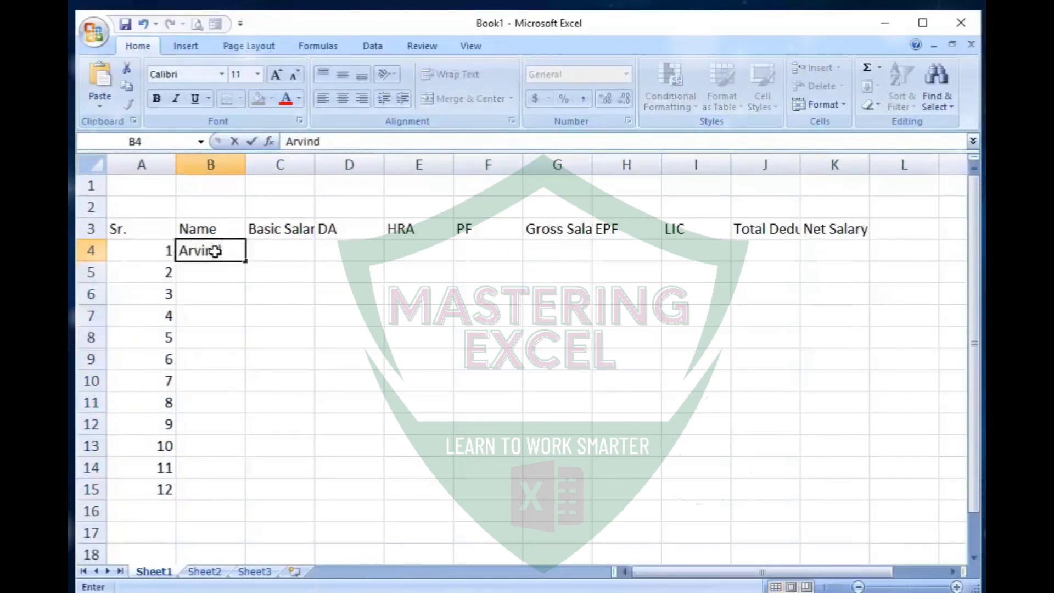
key("Tab")
left_click(235, 267)
type("Salman")
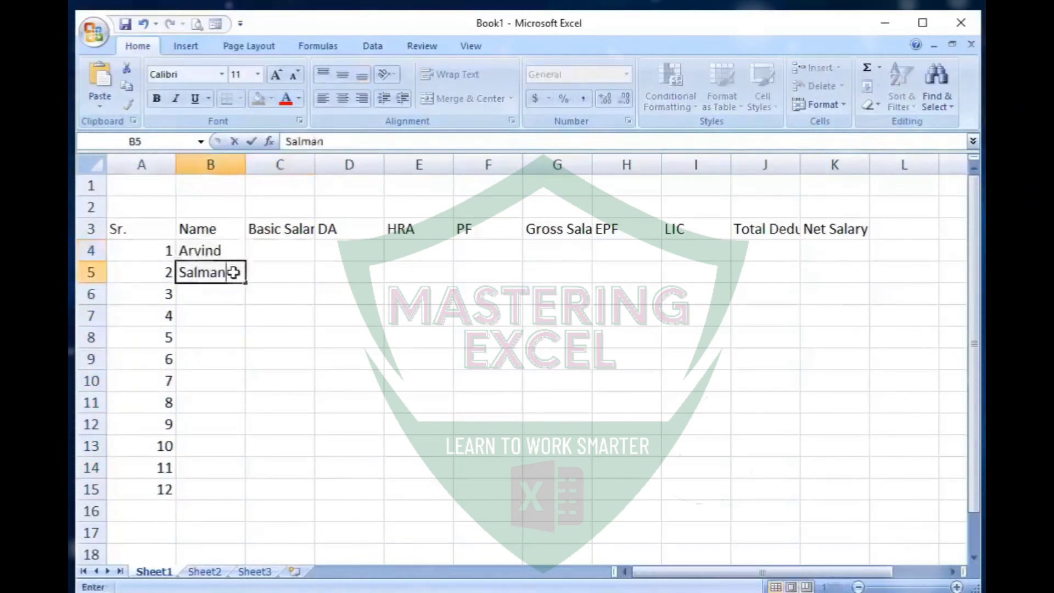
left_click(207, 288)
type("Afzal")
key("Return")
type("Rashid")
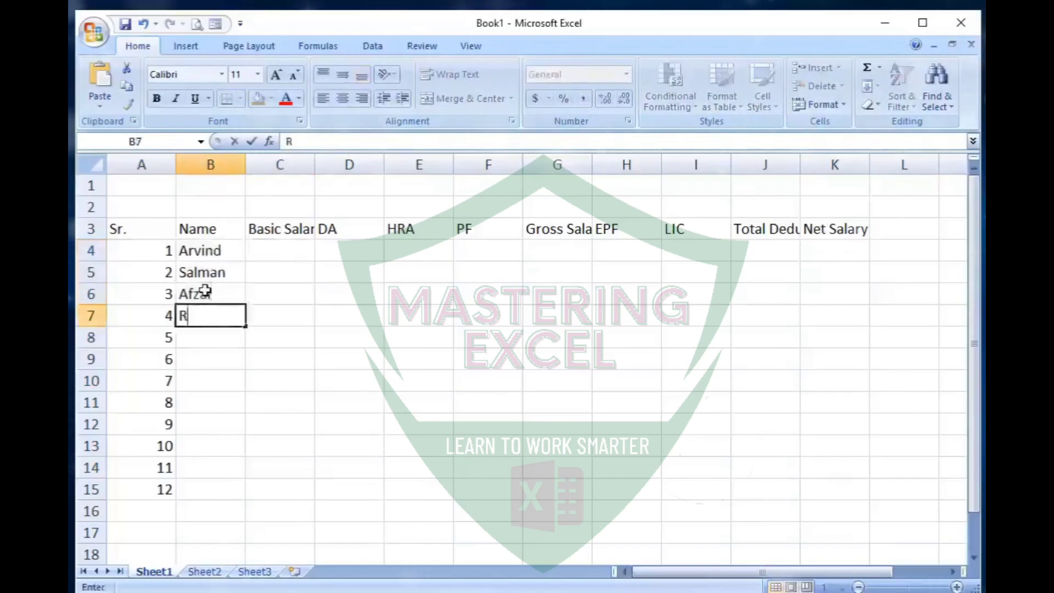
key("Return")
- Enter the remaining eight employees' names in the Name column, cells B8 to B15
type("Gaurav")
key("Return")
type("Khalid")
key("Return")
type("Majid")
key("Return")
type("Ankit")
key("Return")
type("Aniket")
key("Return")
type("Sorabh")
key("Return")
type("Sulabh")
key("Return")
type("Subham")
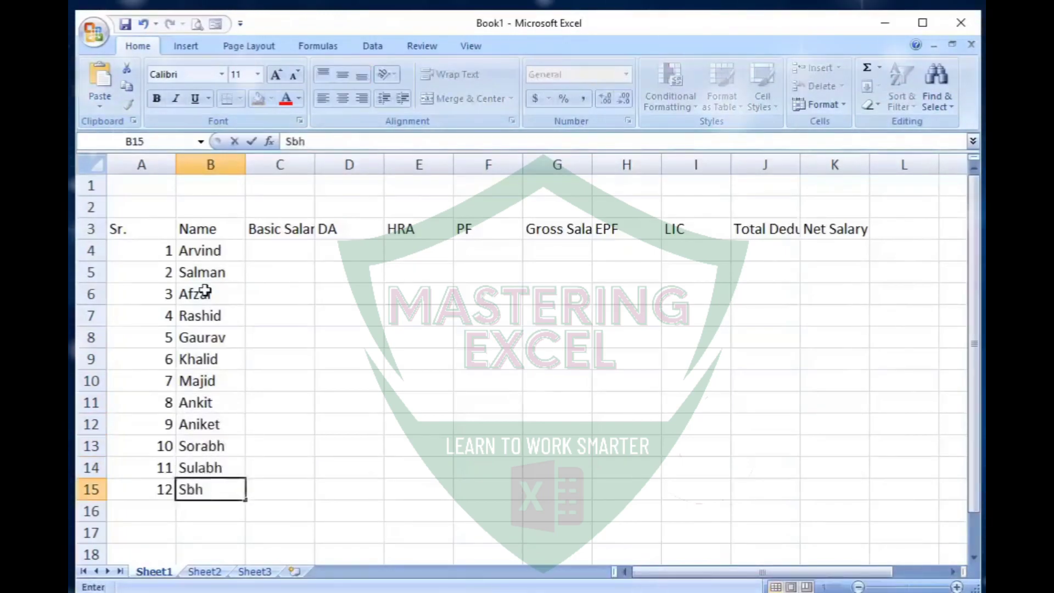
- Enter the basic salaries 5000, 6000, 10000 and 5000 in cells C4 to C7
left_click(266, 255)
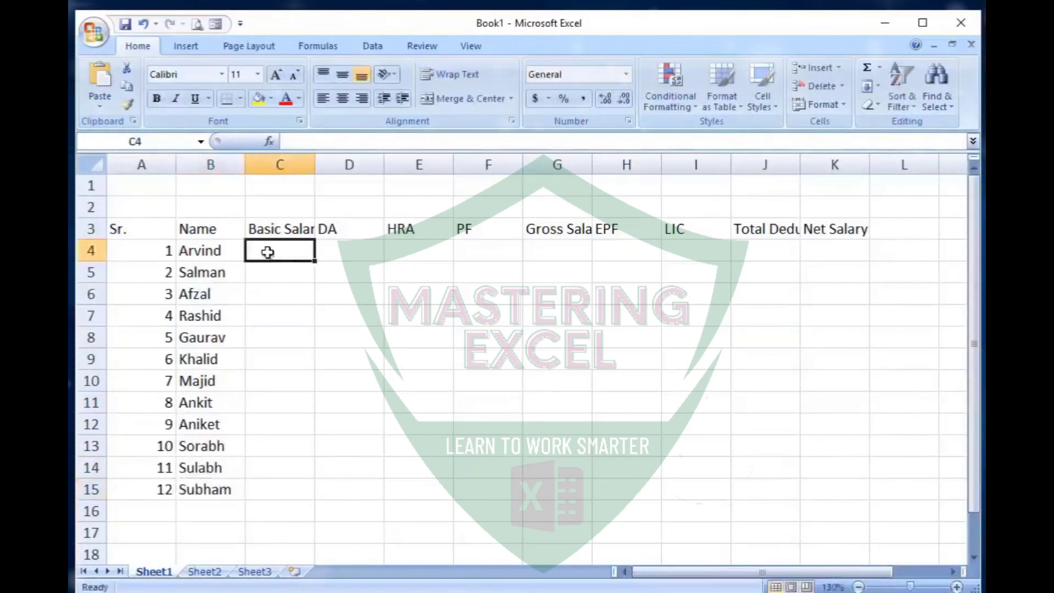
type("5000")
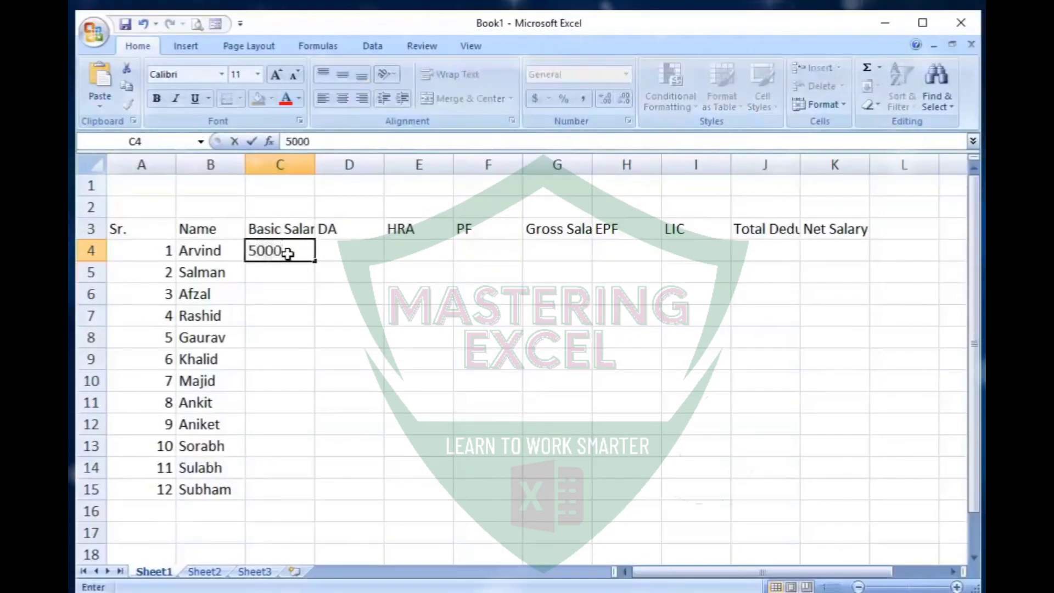
key("Return")
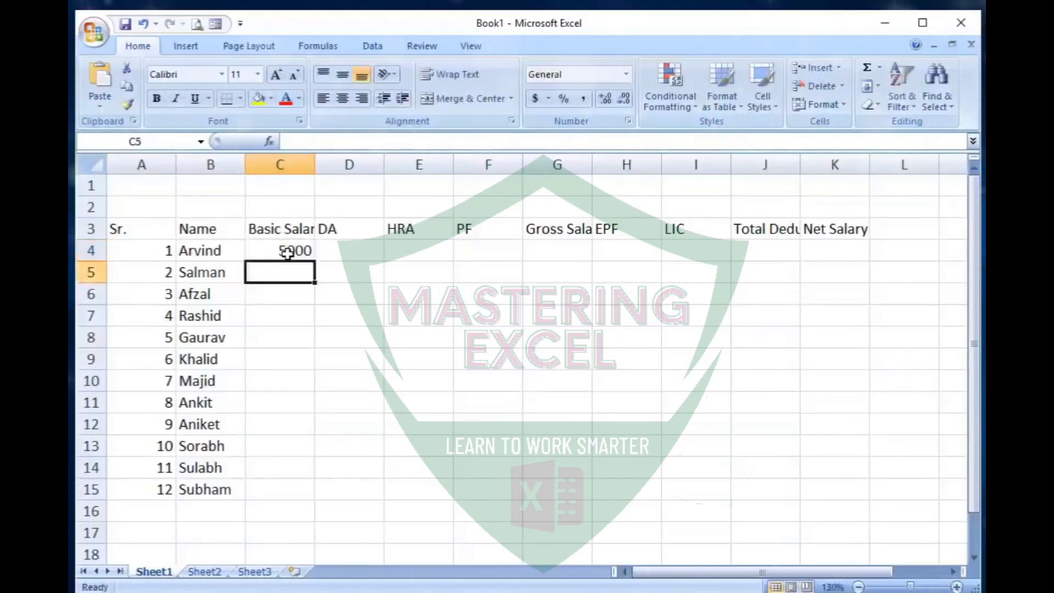
type("6000")
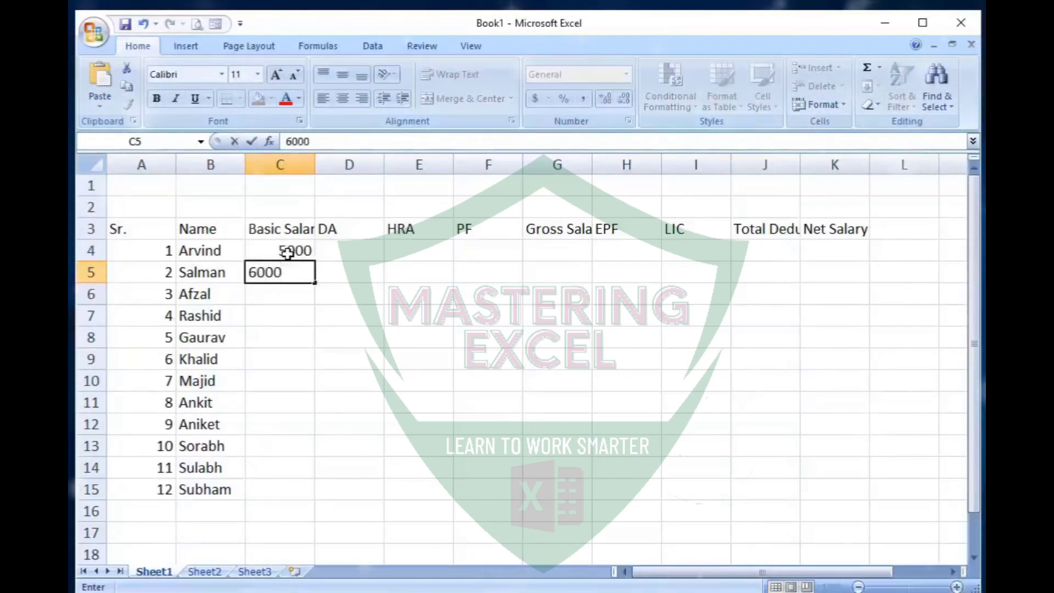
key("Return")
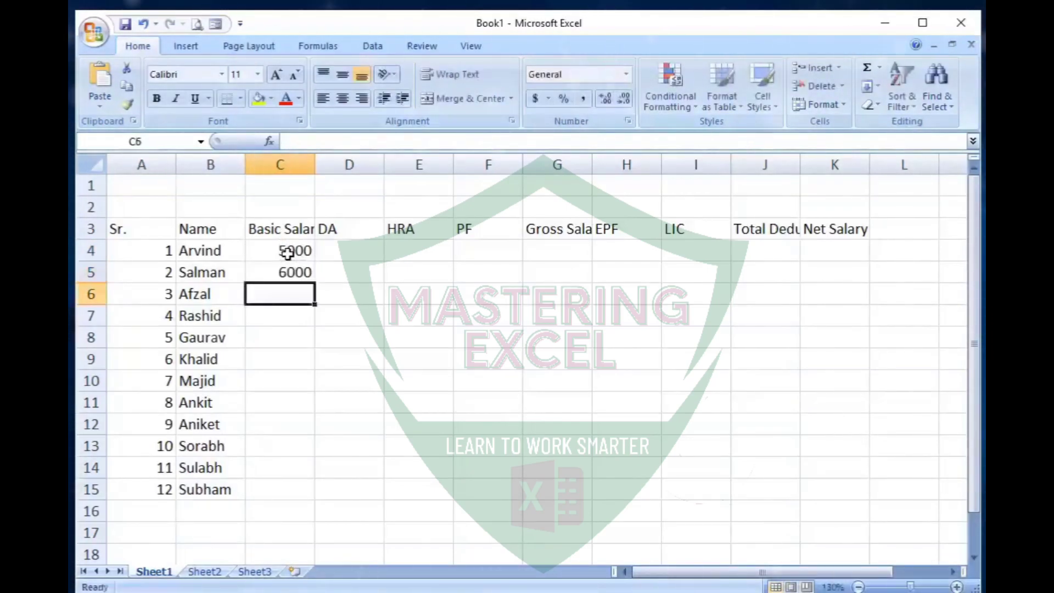
type("10000")
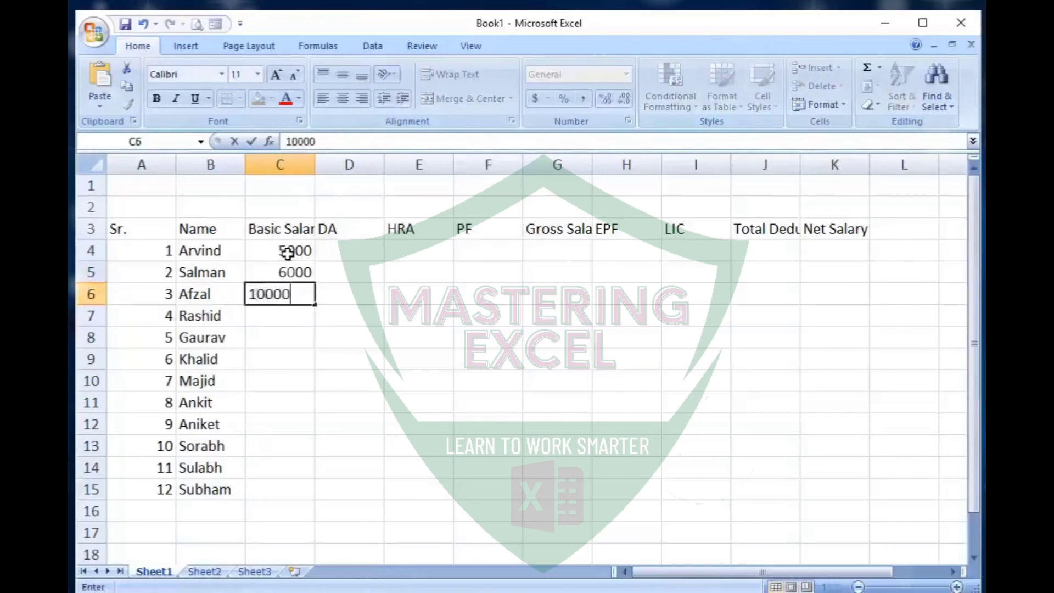
key("Return")
type("5000")
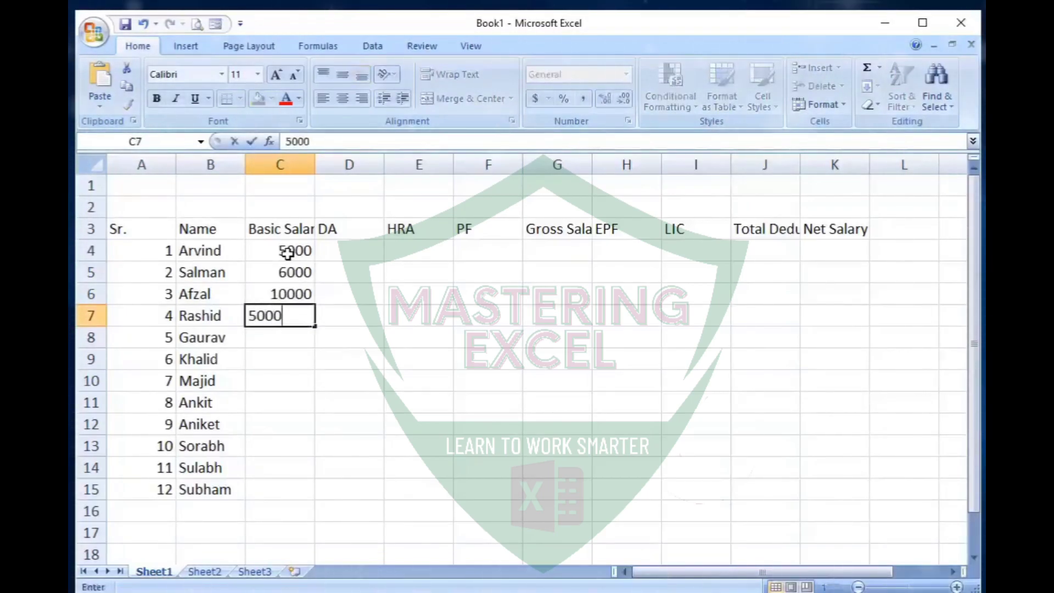
key("Return")
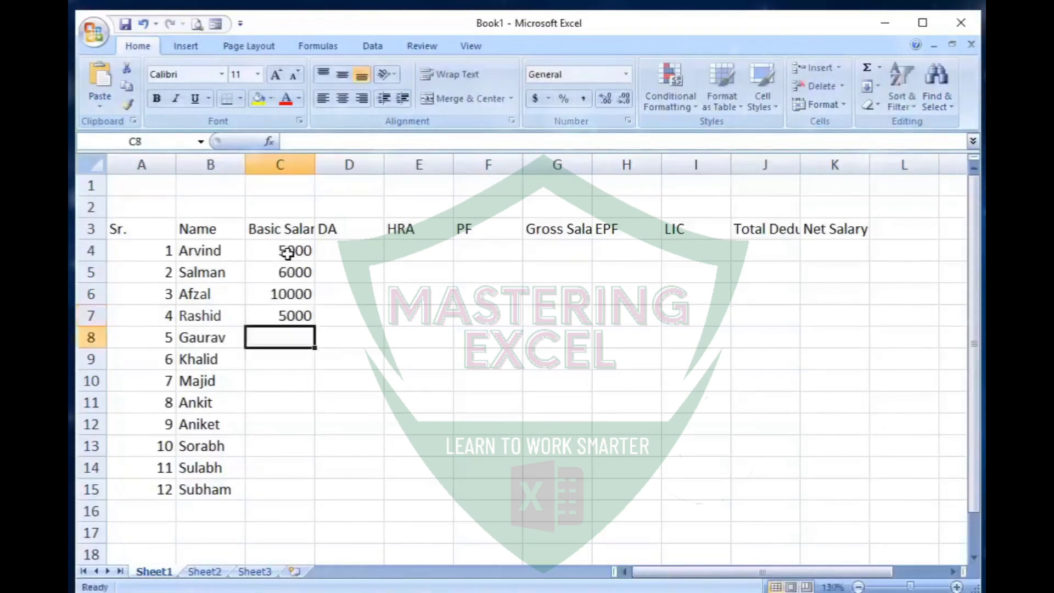
- Enter the basic salaries 8000, 11000, 22000, 11000 and 15000 in cells C8 to C12
type("8000")
key("Return")
type("11000")
key("Return")
type("22000")
key("Return")
type("11000")
key("Return")
type("15000")
key("Return")
- Enter the basic salaries 13000, 18000 and 32000 in cells C13 to C15
type("1")
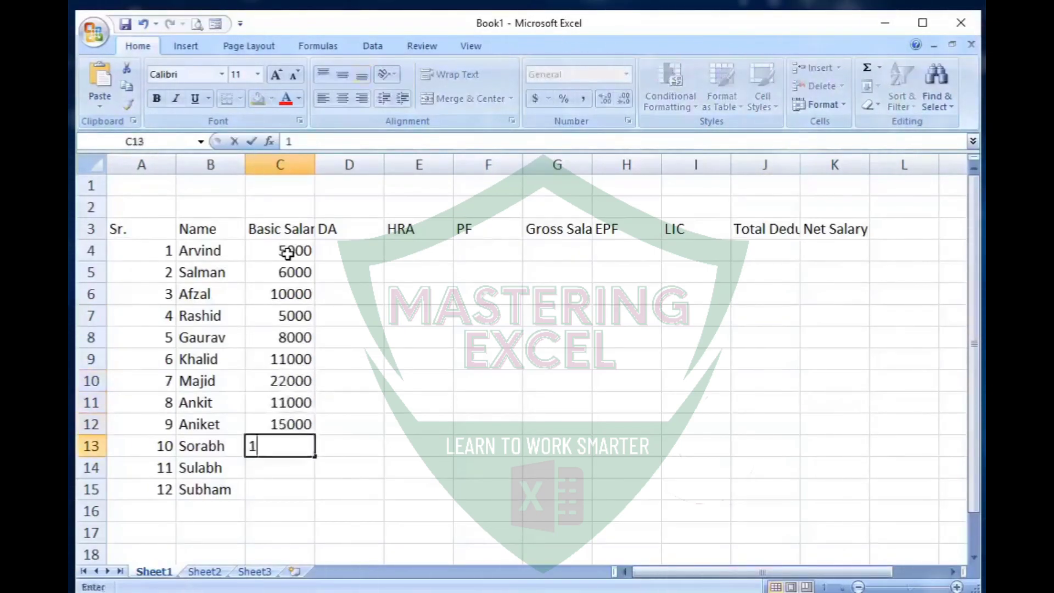
type("3000")
key("Return")
type("18000")
key("Return")
type("32000")
key("Return")
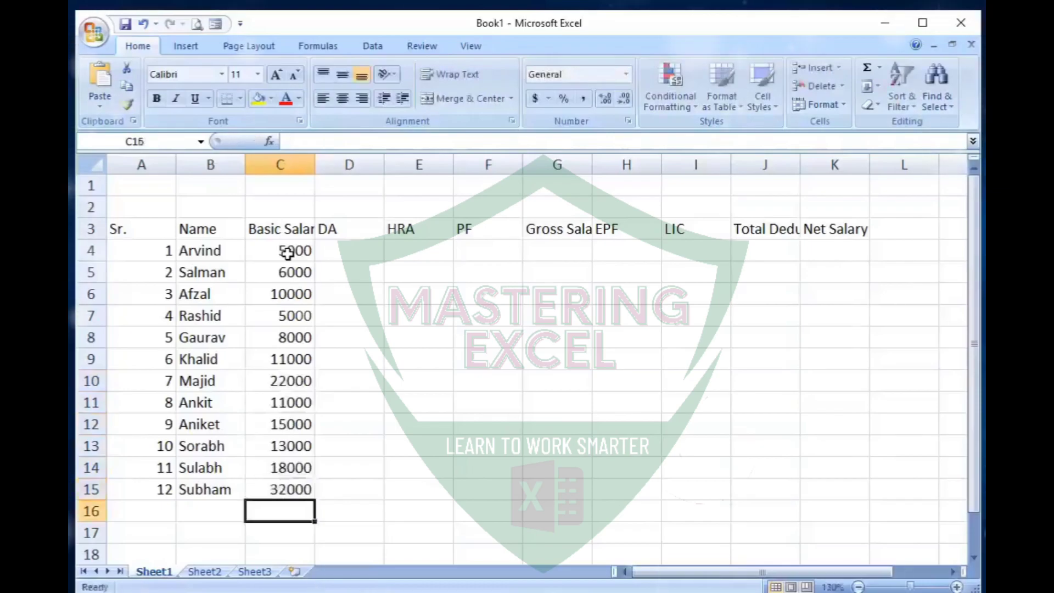
- Calculate the first employee's DA as 10% of basic salary in D4 with the formula =C4*10/100
left_click(310, 251)
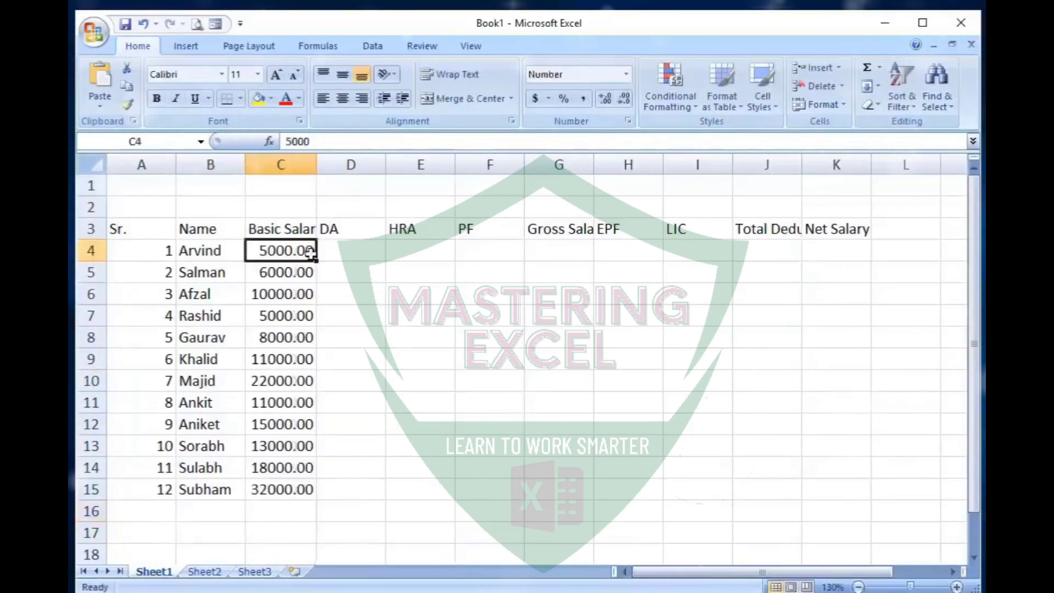
left_click(348, 251)
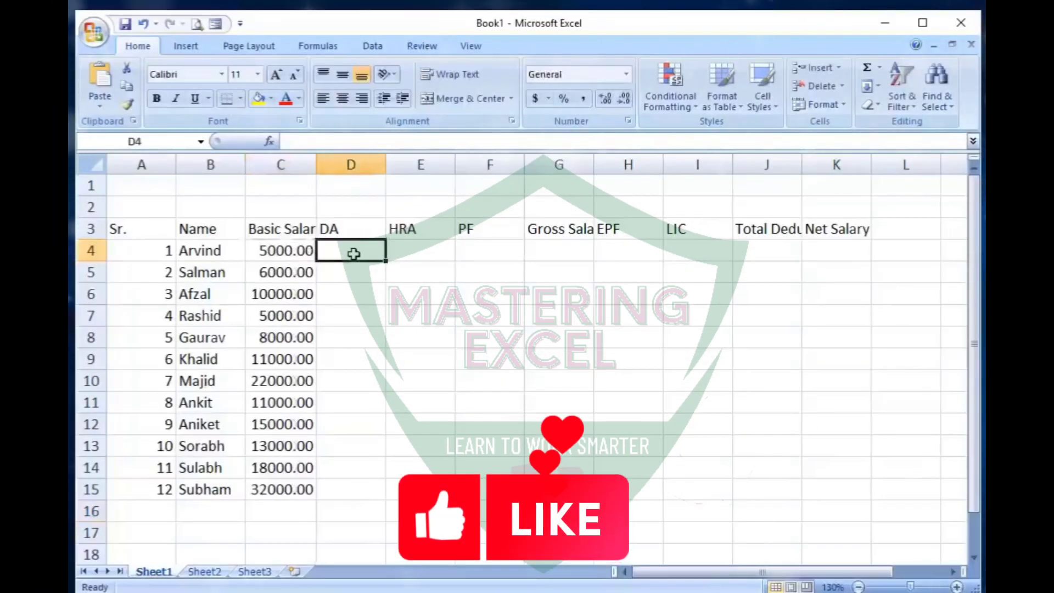
type("=")
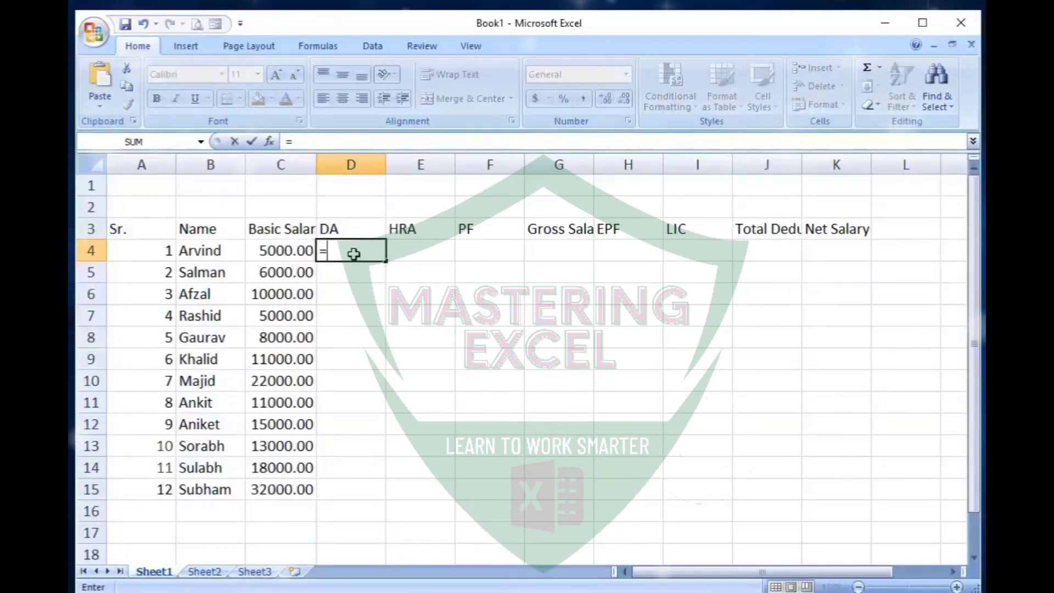
left_click(287, 251)
type("*10/")
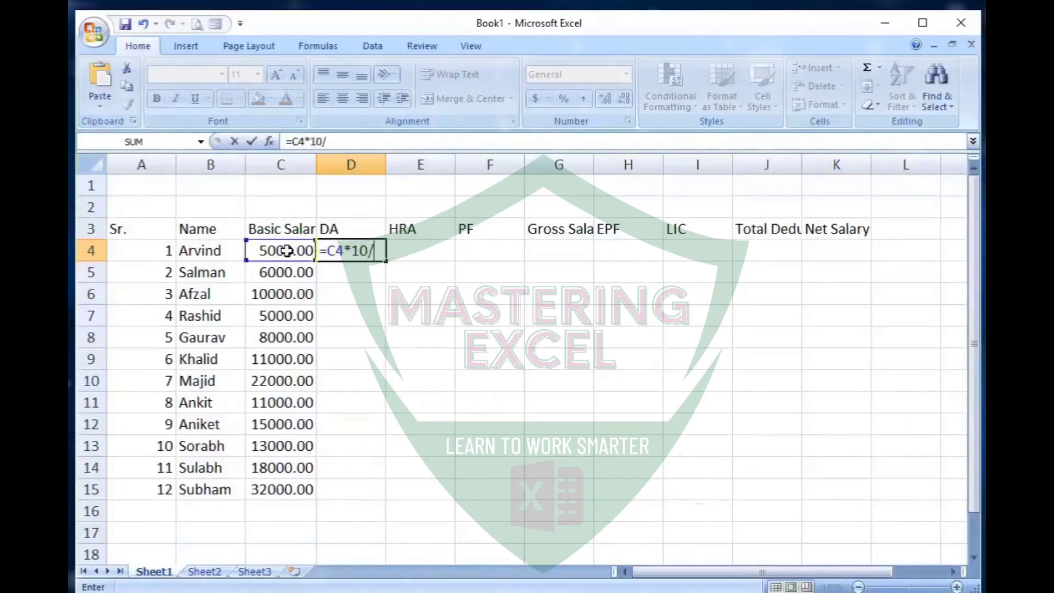
key("Return")
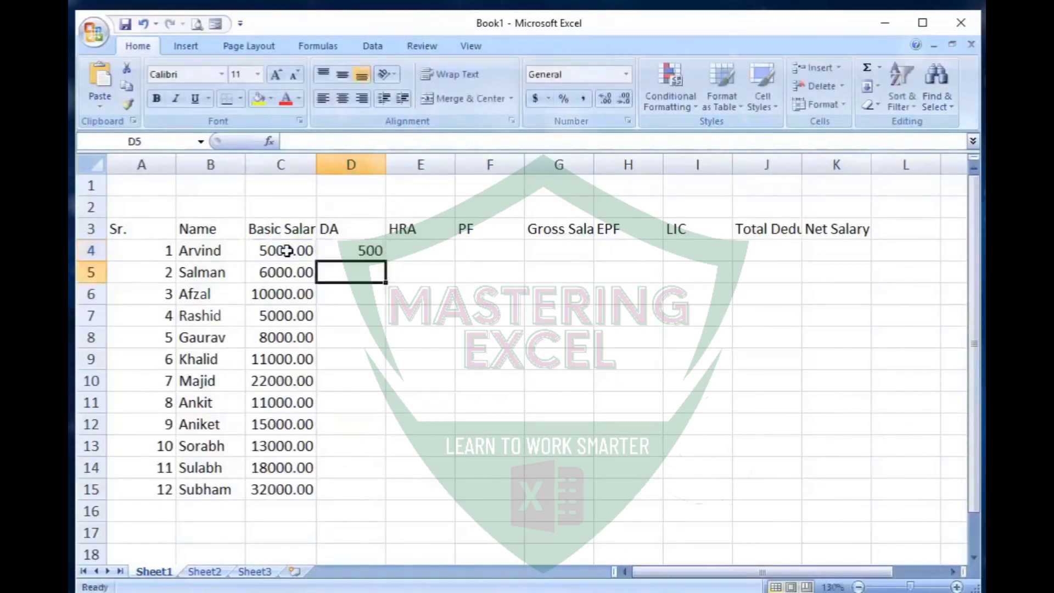
- Fill the DA formula from D4 down through D15 and select the first HRA cell, E4
left_click(357, 247)
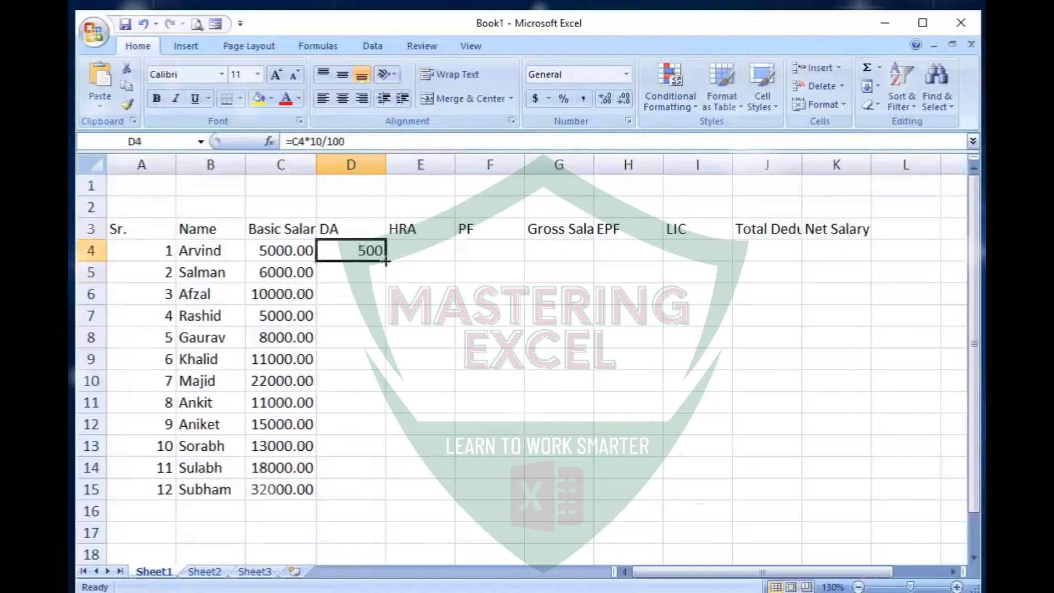
left_click_drag(386, 262, 386, 262)
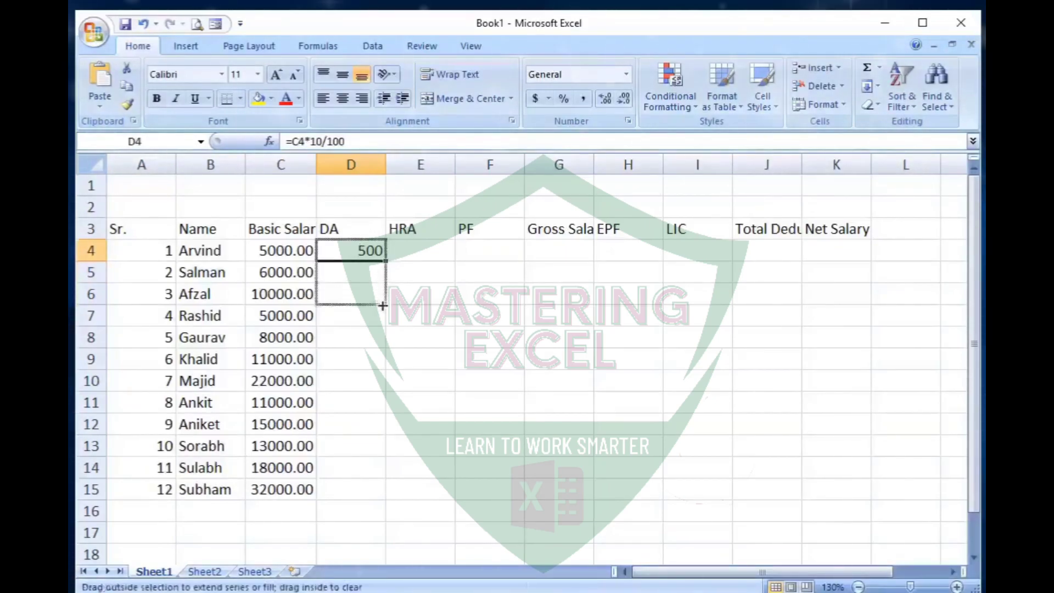
left_click_drag(382, 375, 384, 499)
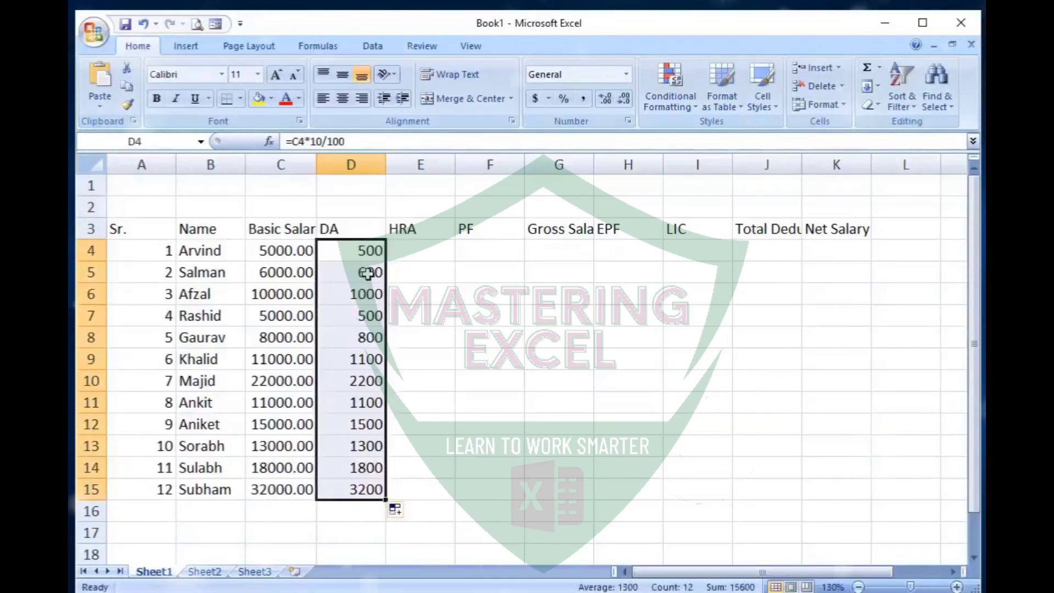
key("Right")
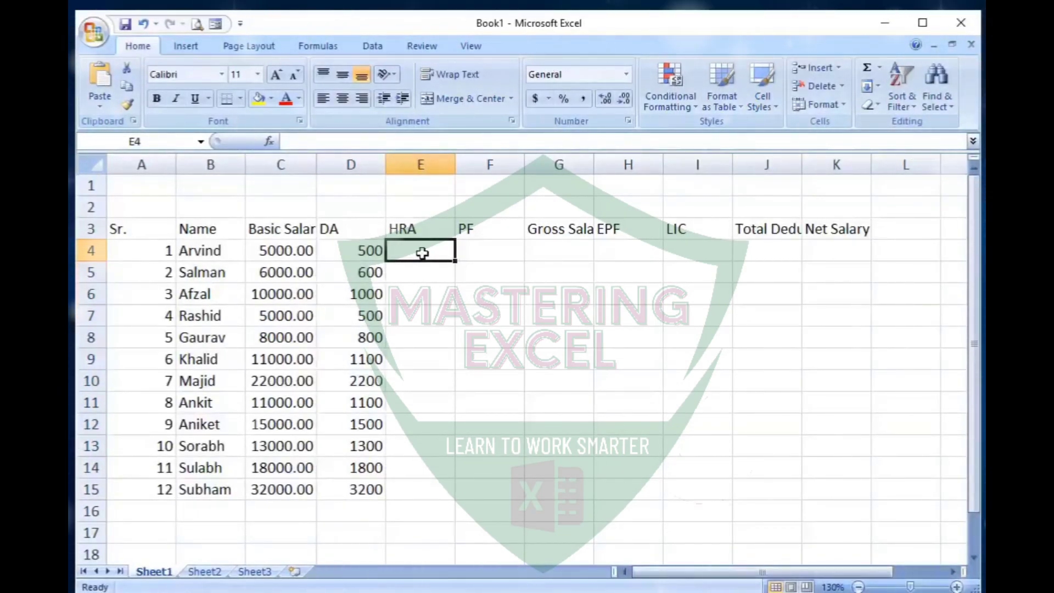
- Calculate HRA as 7.5% of basic salary with =C4*7.5/100 in E4 and fill the formula down through E15
type("=")
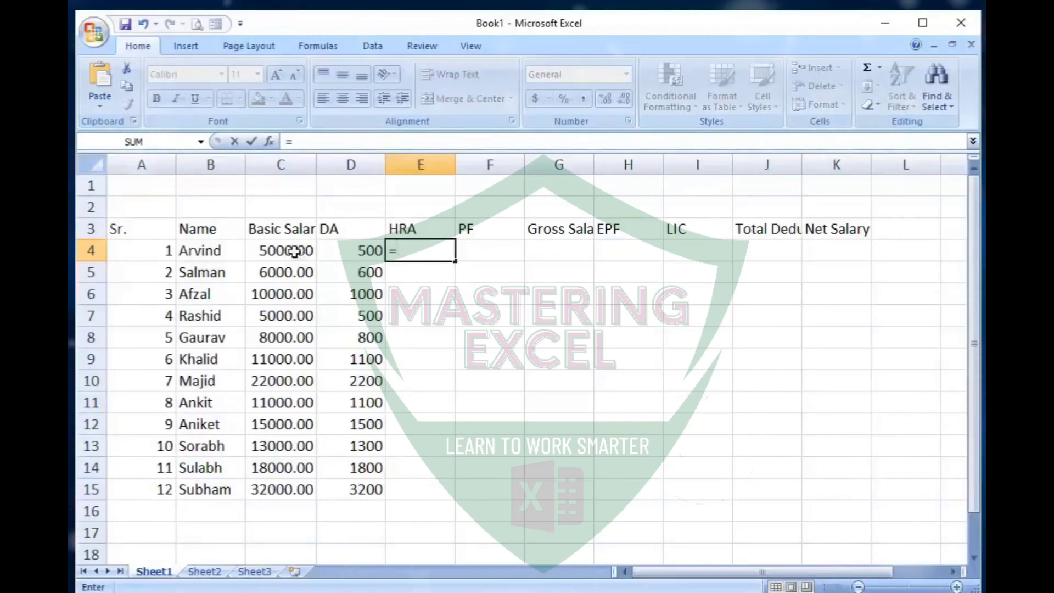
type("C4*")
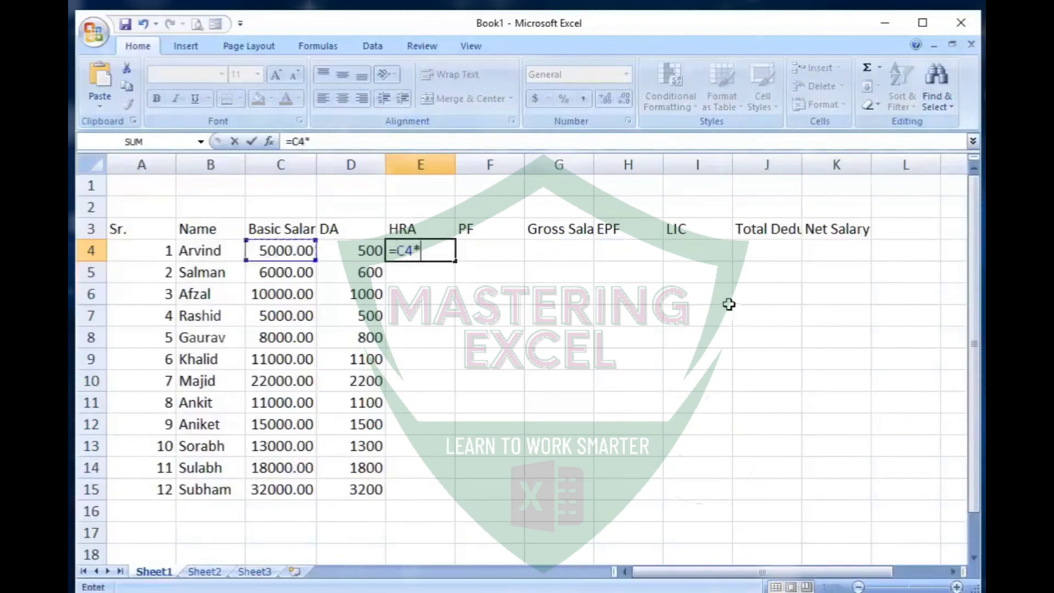
type("7.5/10")
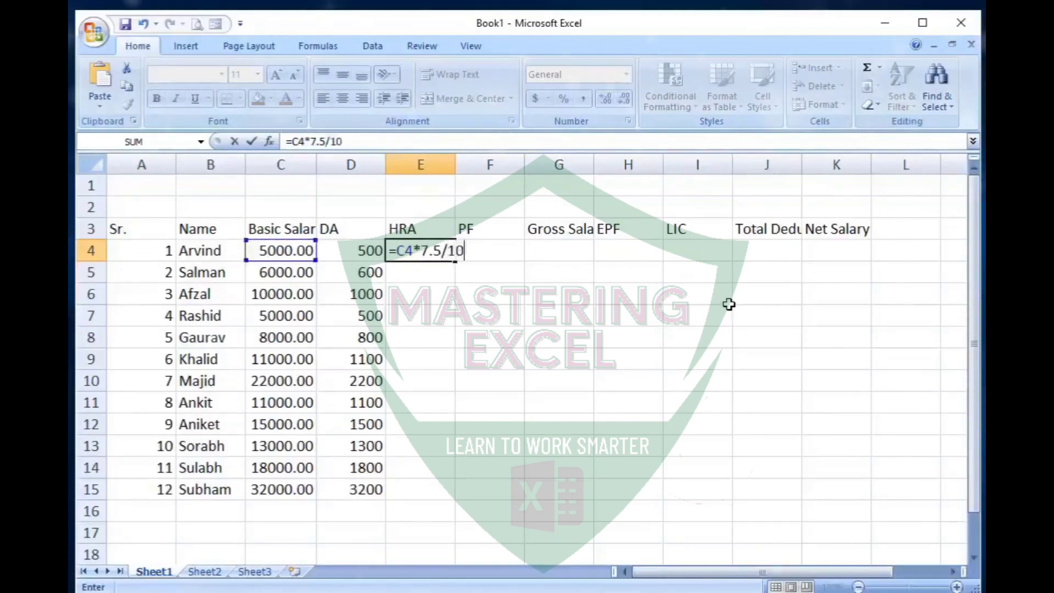
key("Return")
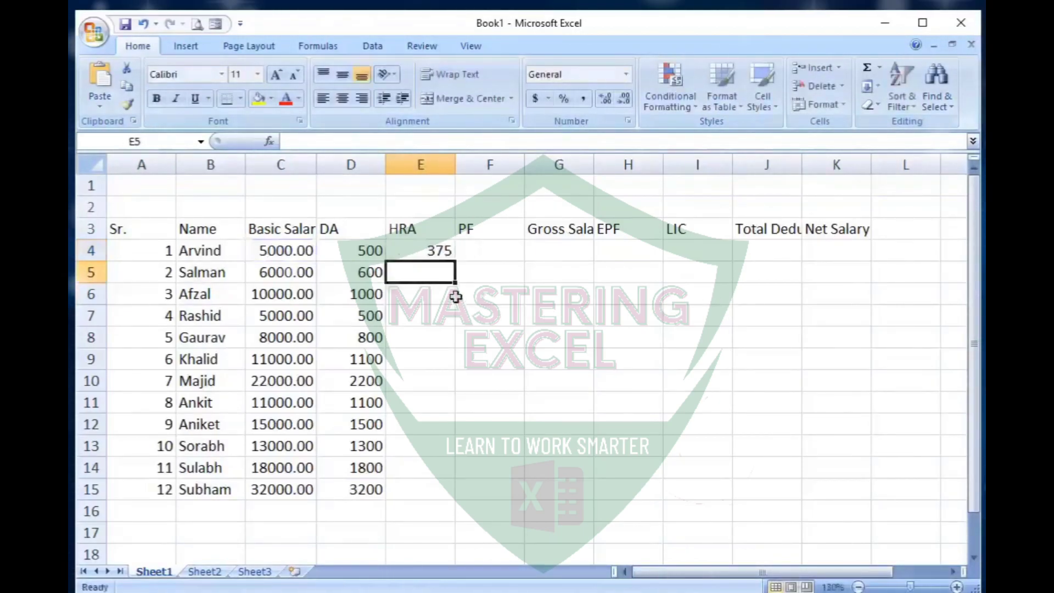
left_click(441, 247)
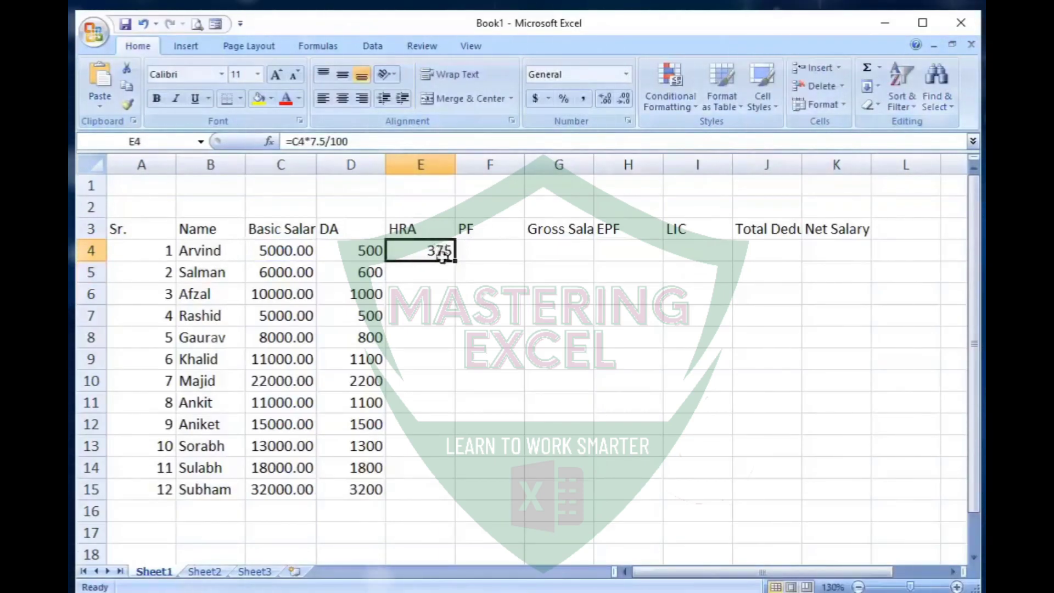
left_click_drag(456, 261, 456, 498)
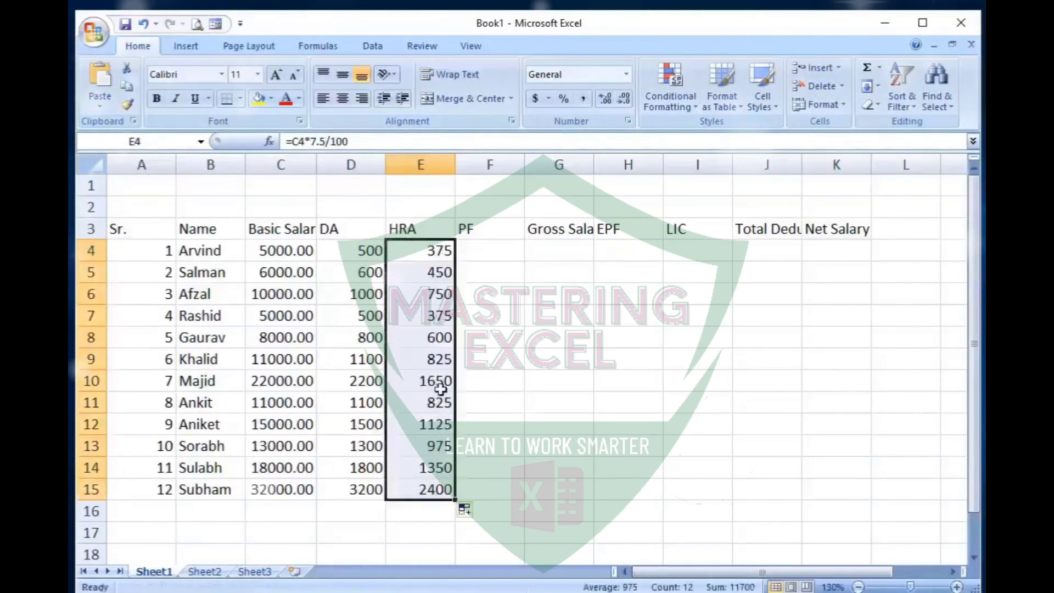
- Calculate PF as 15% of basic salary with =C4*15/100 in F4 and fill the formula down through F15
left_click(504, 252)
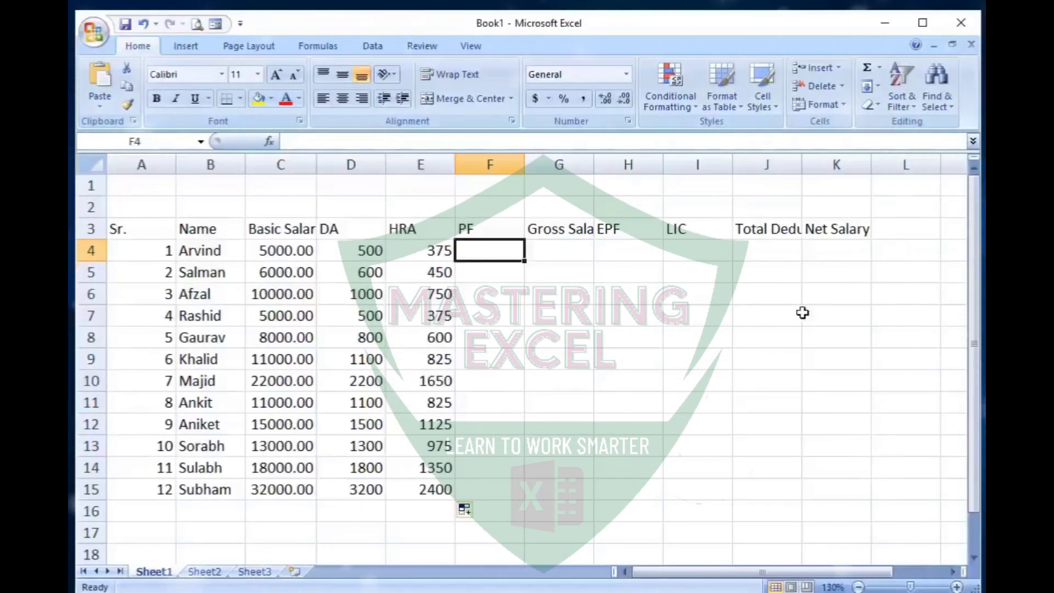
type("=")
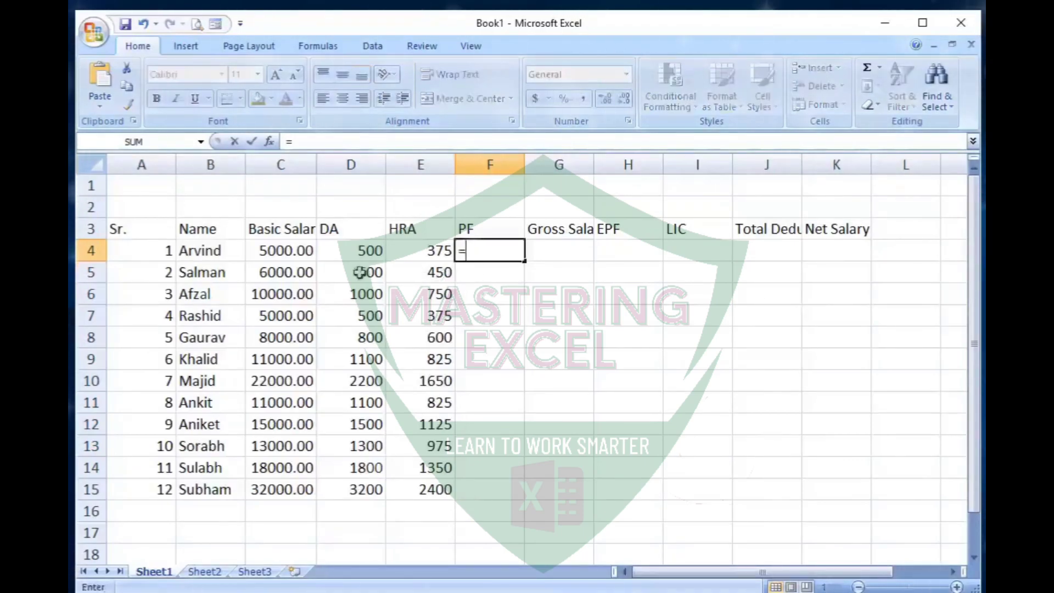
left_click(294, 251)
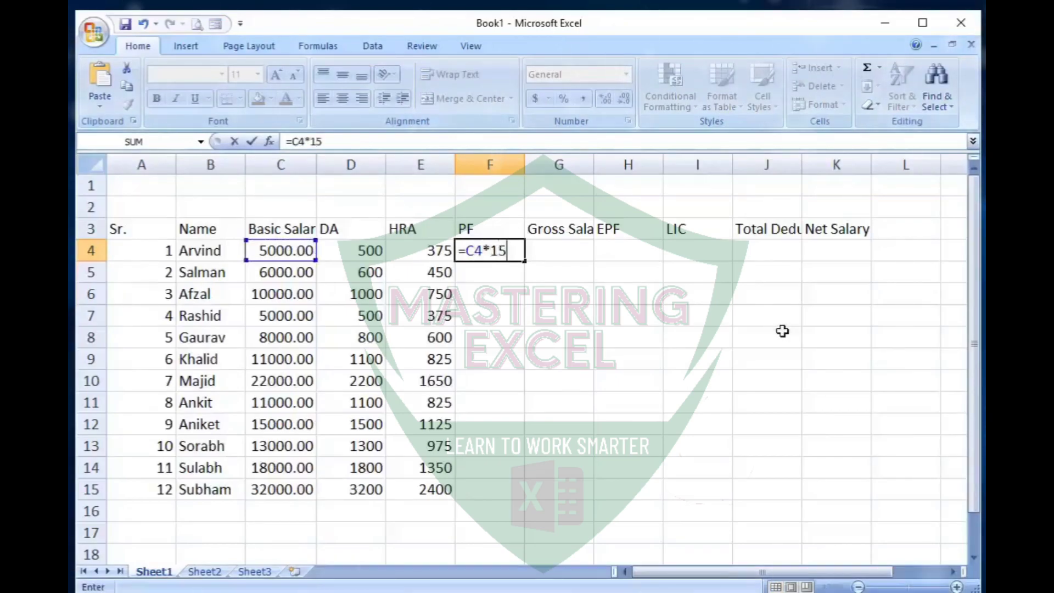
key("Return")
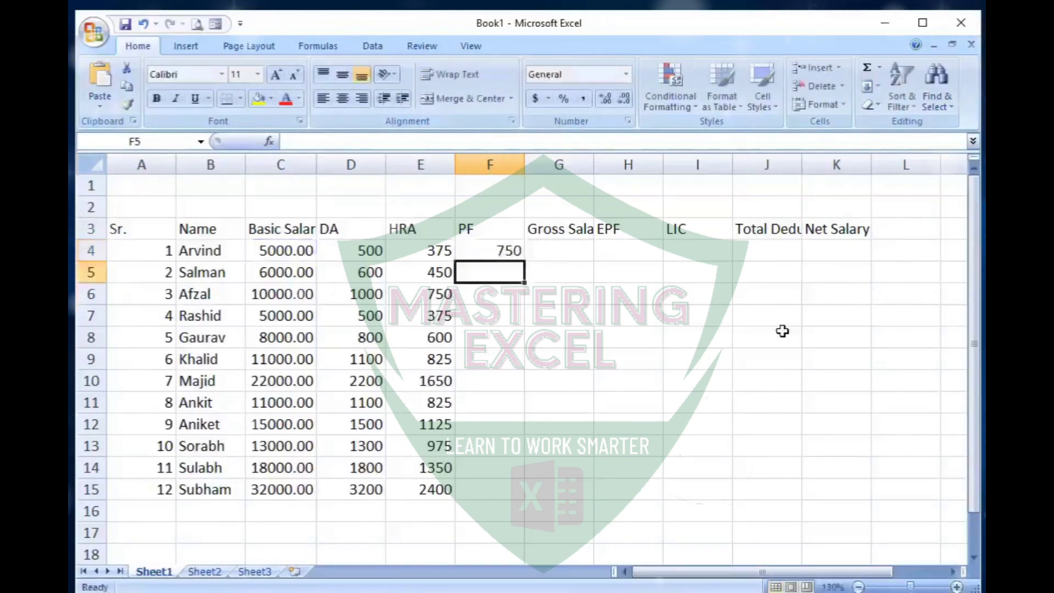
left_click(518, 251)
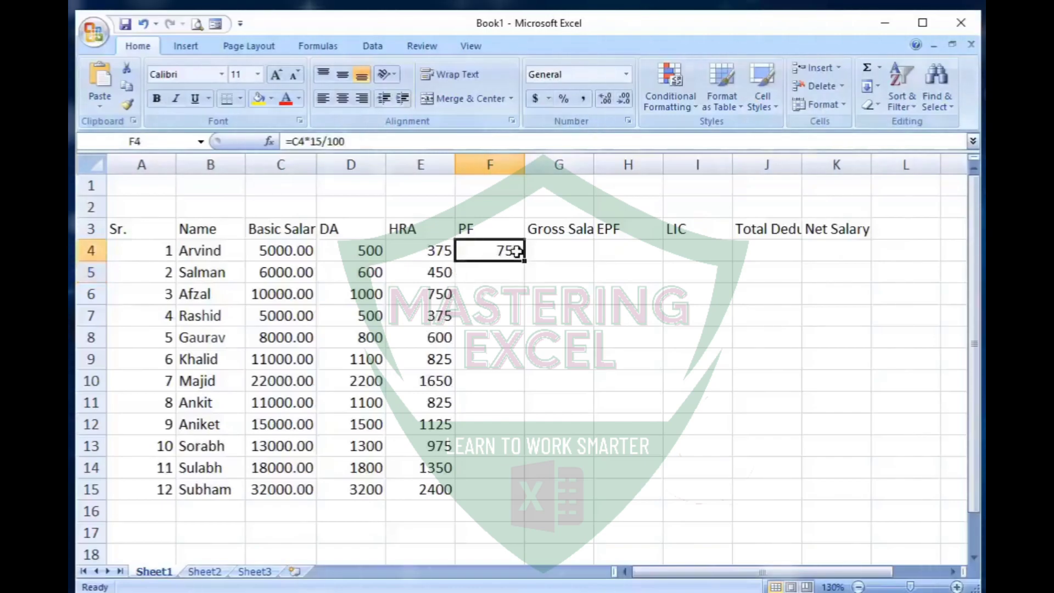
left_click_drag(524, 260, 525, 500)
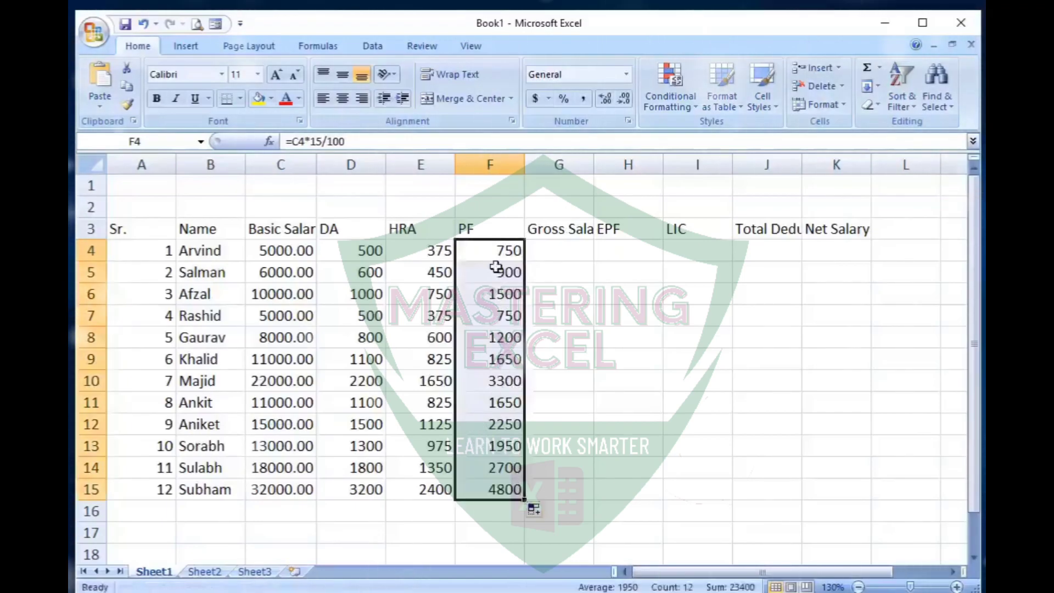
- Try the formula =sum(C4:F4) in the first Gross Salary cell, G4, and clear the cell again
left_click(548, 247)
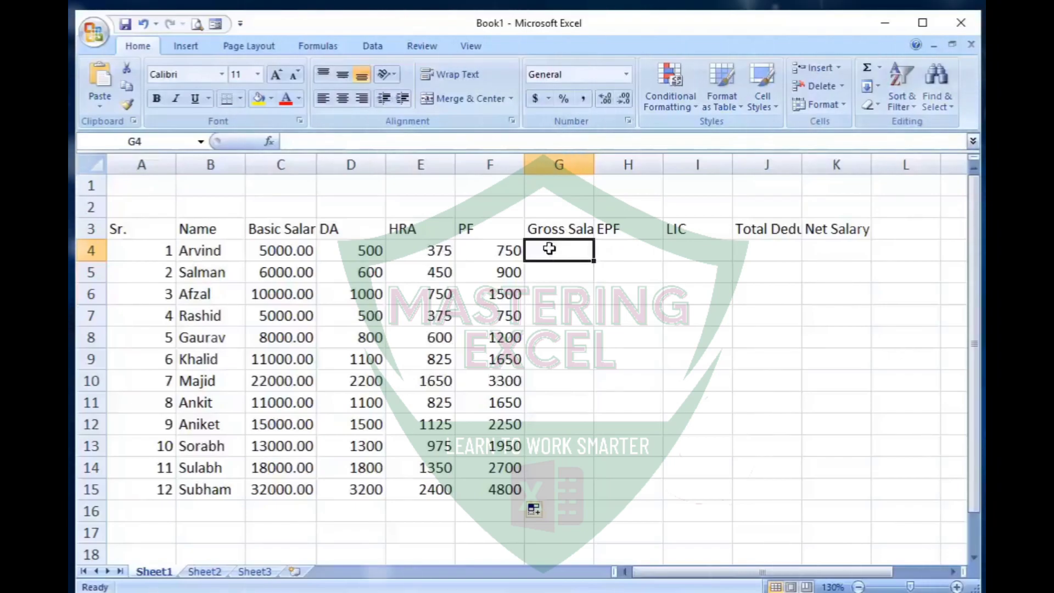
type("=sum")
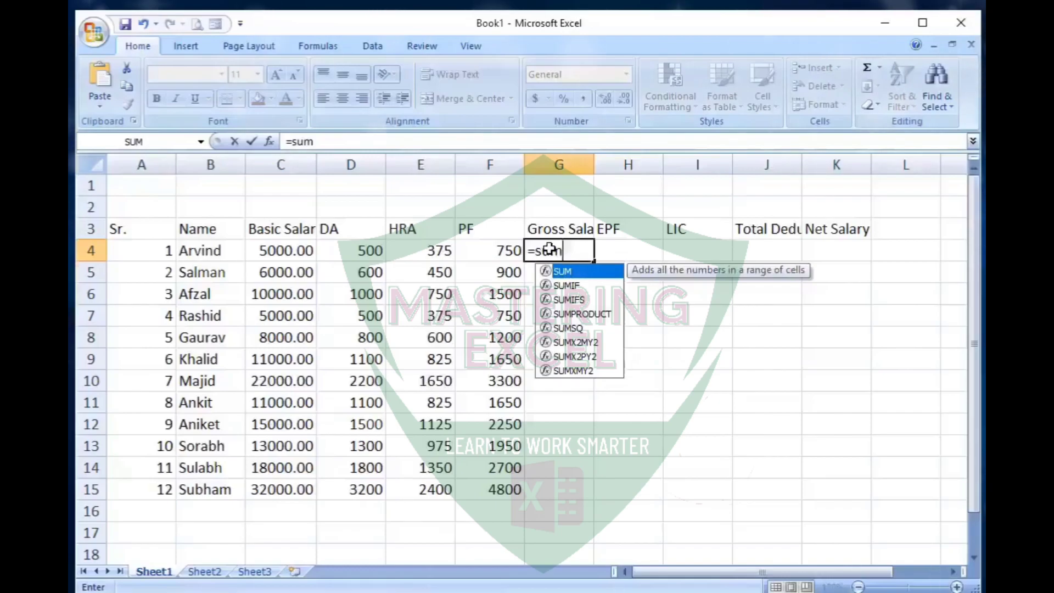
type("(")
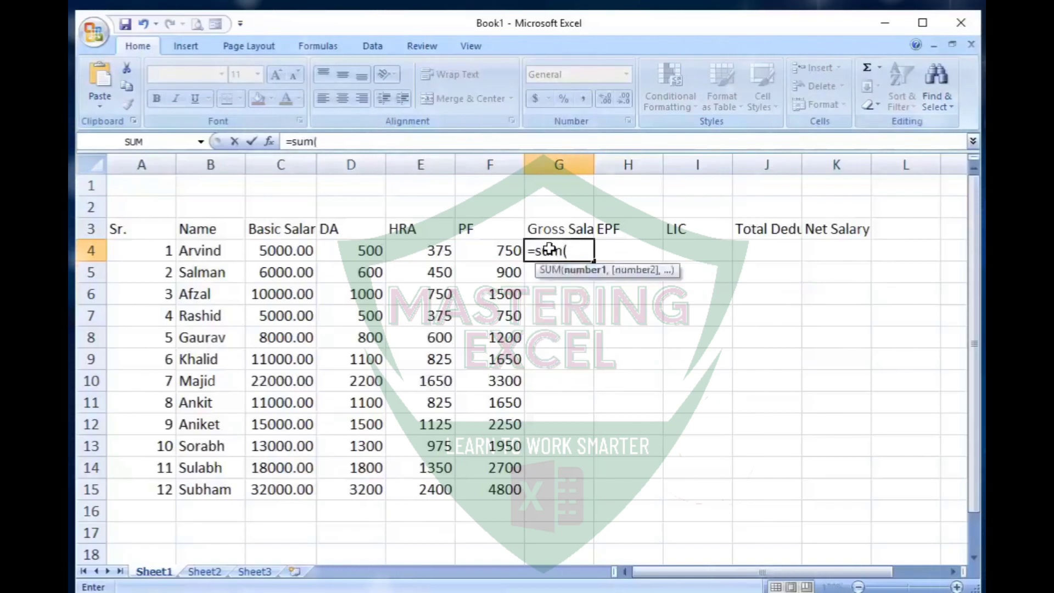
left_click(279, 252)
left_click_drag(279, 253, 476, 255)
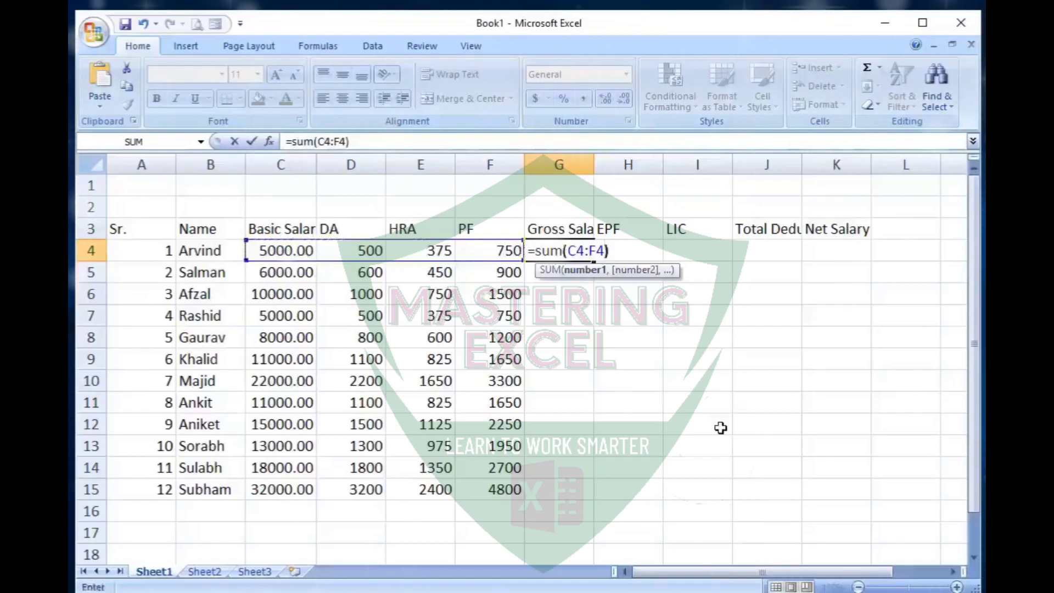
key("Return")
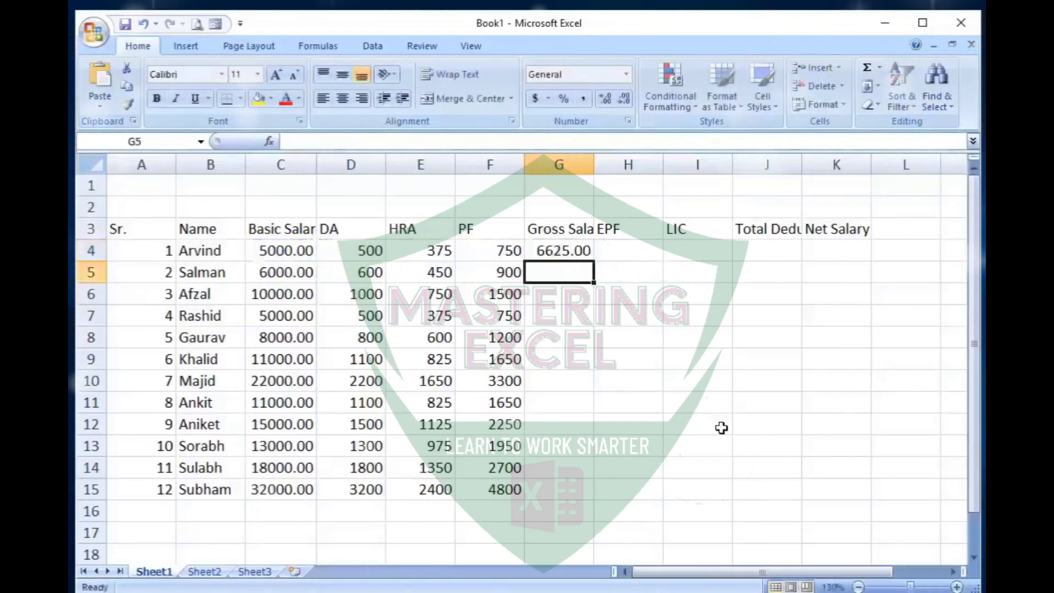
left_click(571, 254)
key("Delete")
- Total C4:F4 into Gross Salary cell G4 with AutoSum and fill the formula down through G15
left_click_drag(287, 255, 546, 250)
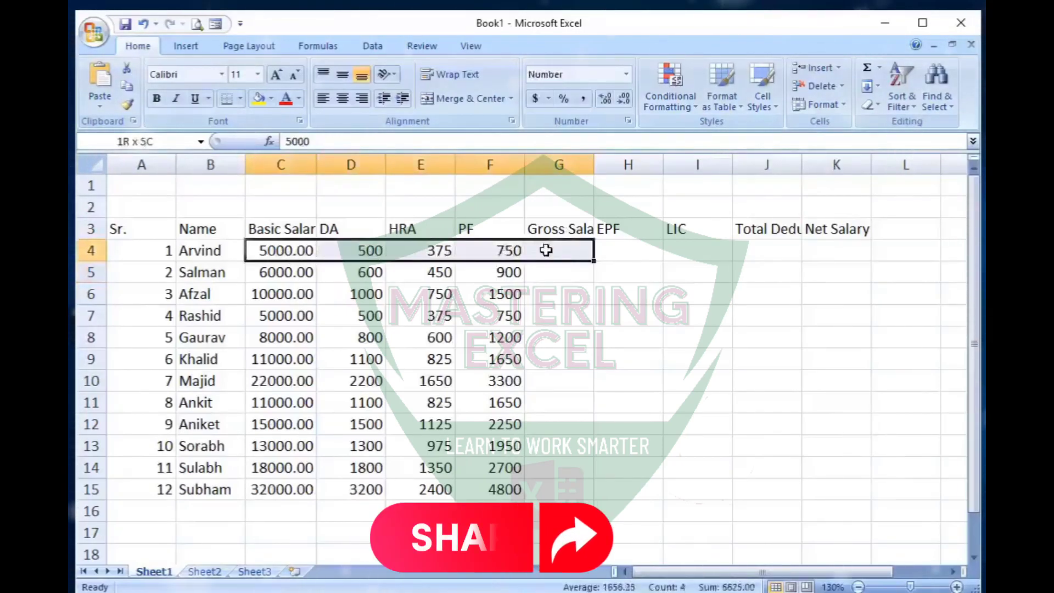
left_click(868, 67)
left_click(565, 253)
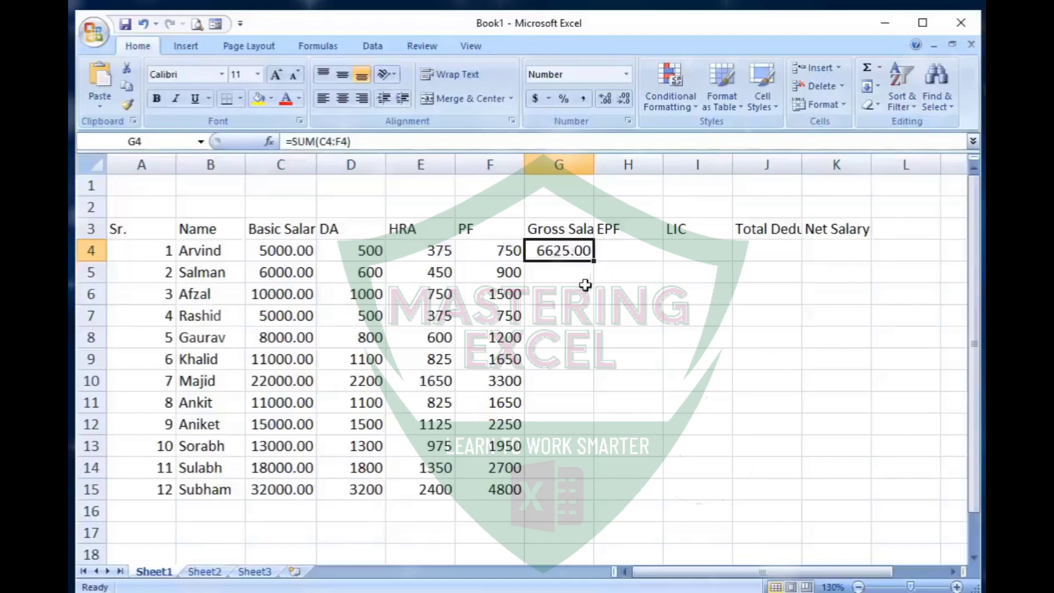
left_click_drag(594, 263, 603, 504)
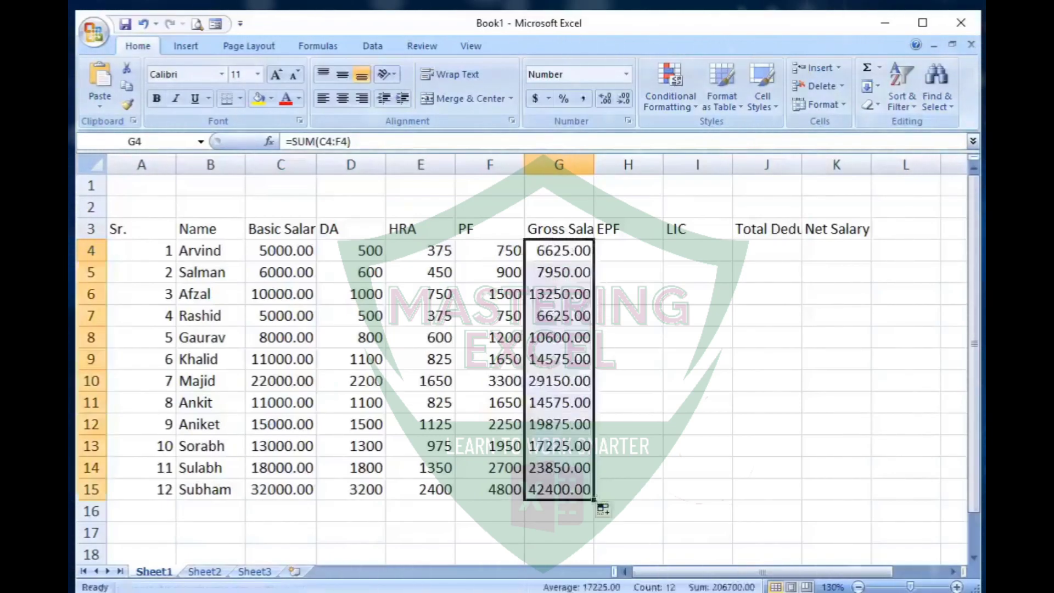
- Calculate EPF as half of PF with =F4/2 in H4 and fill the formula down through H15
left_click(635, 250)
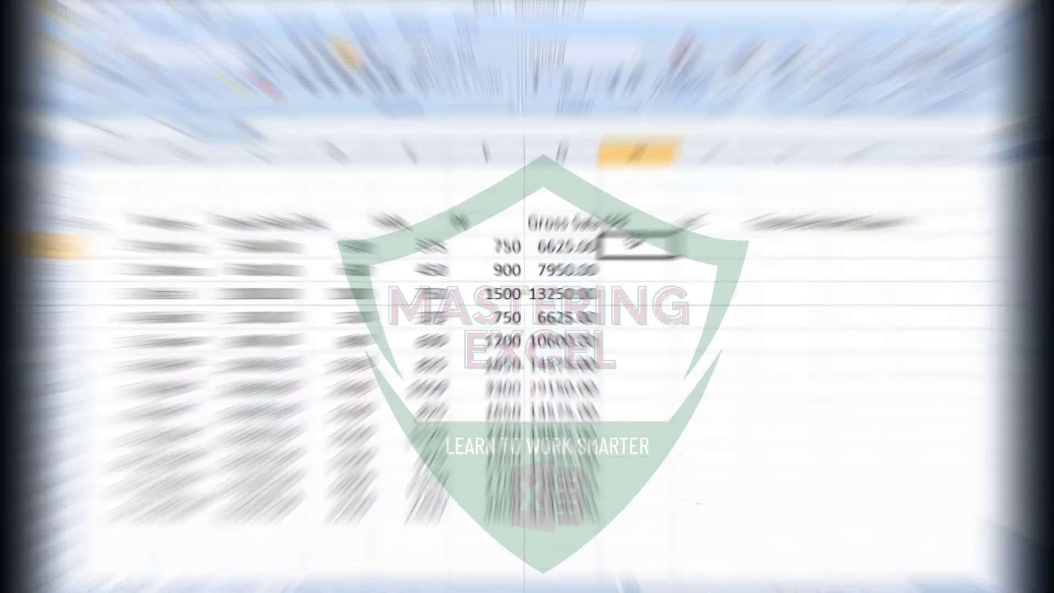
type("=")
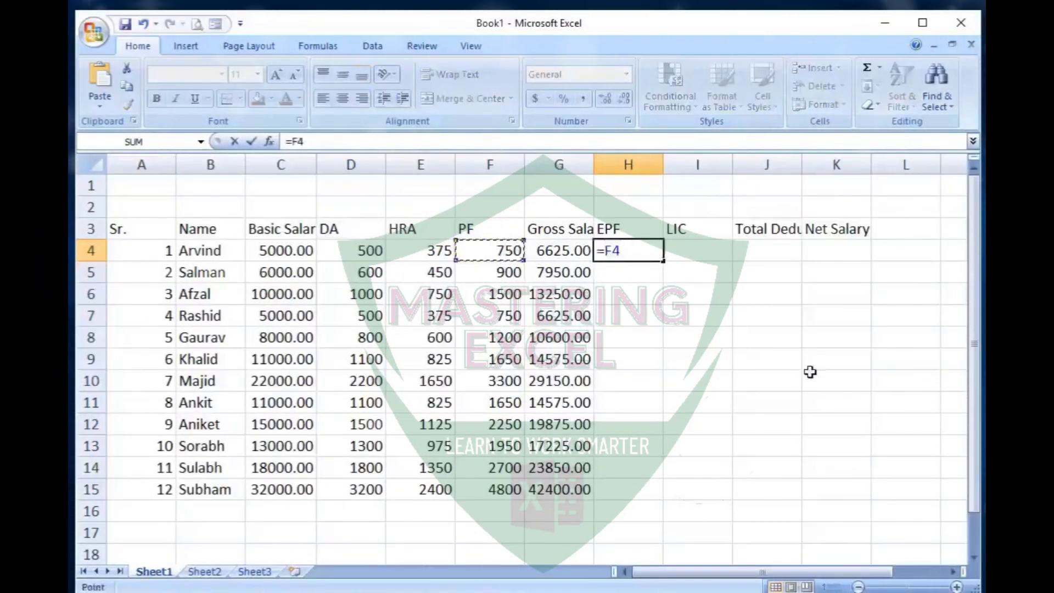
type("/2")
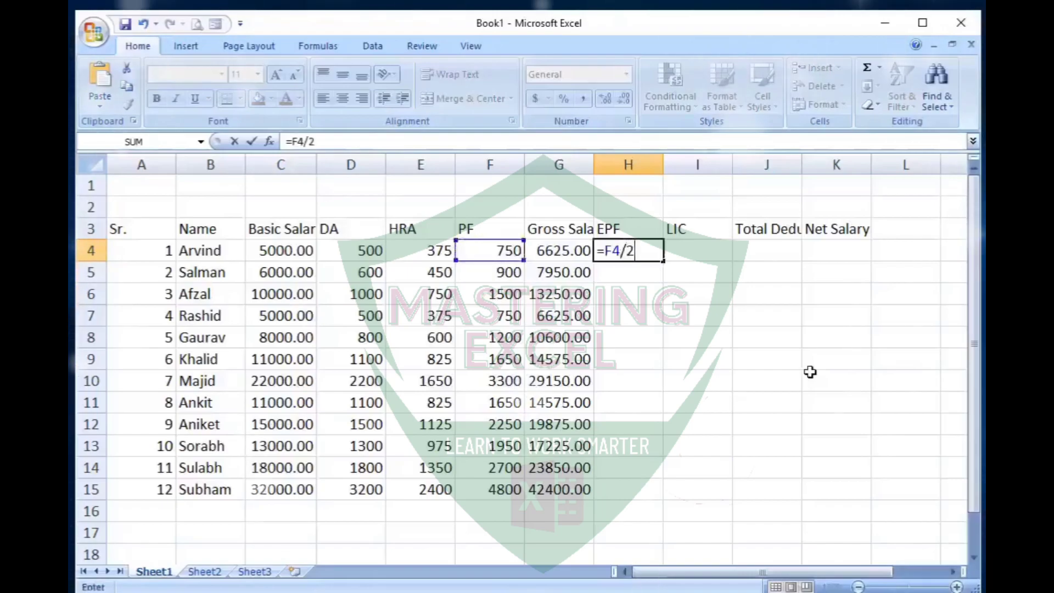
key("Return")
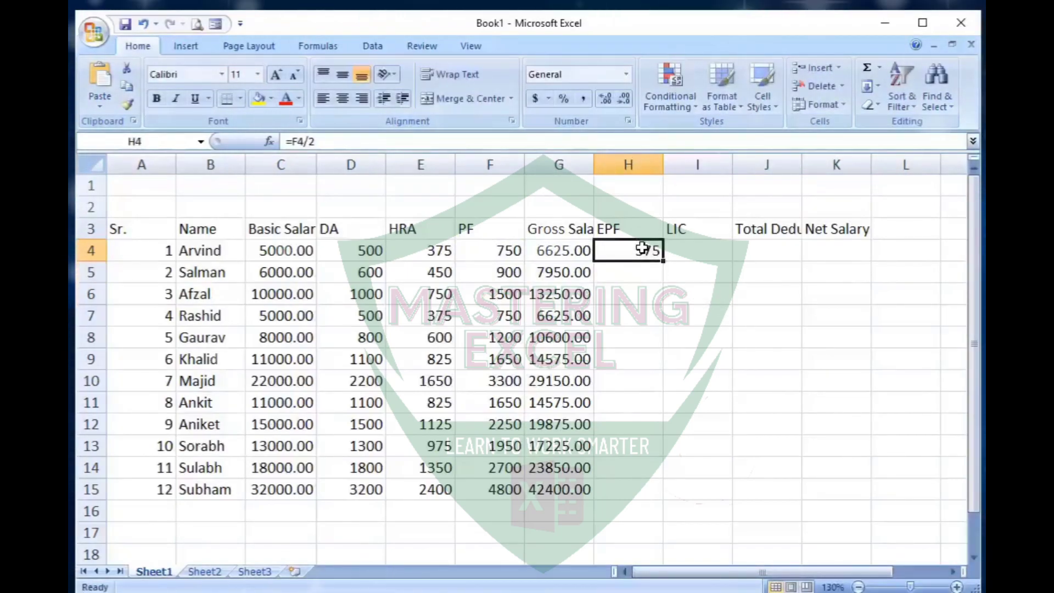
left_click_drag(663, 260, 665, 402)
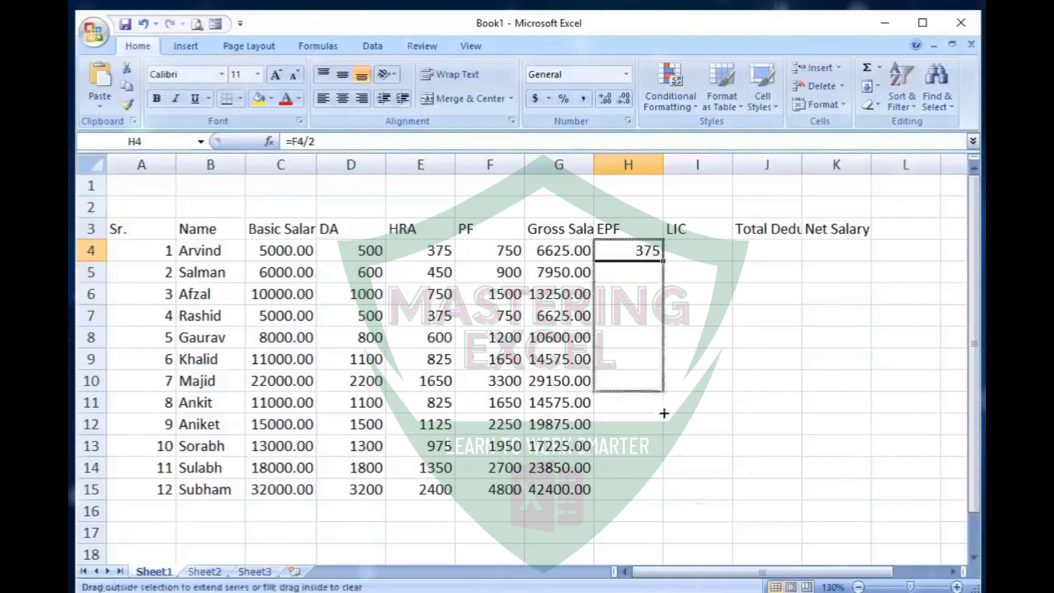
left_click_drag(657, 504, 657, 503)
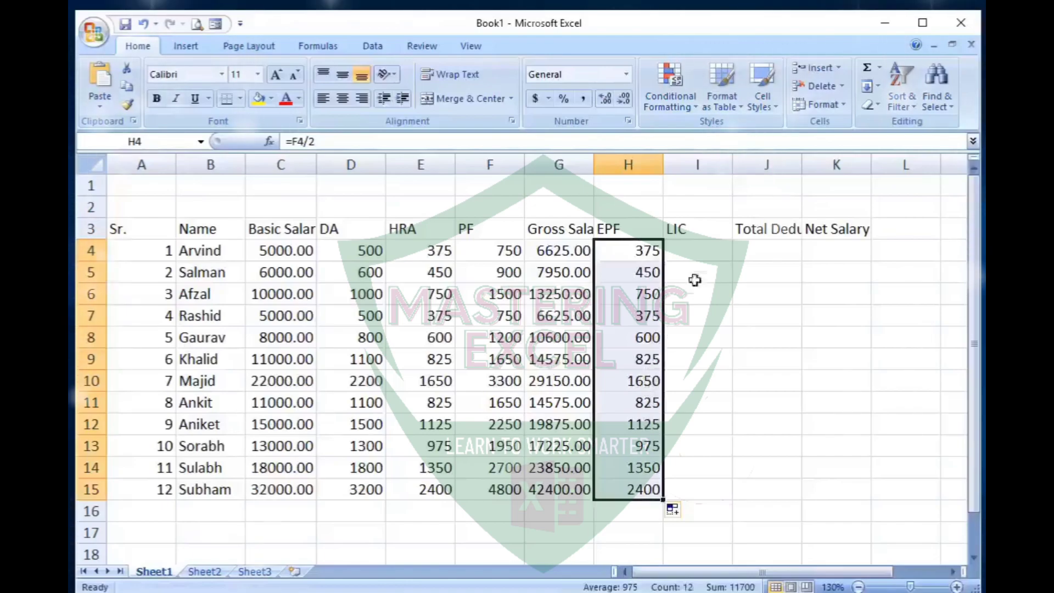
- Calculate LIC as half of EPF with =H4/2 in I4 and fill the formula down through I15
left_click(709, 253)
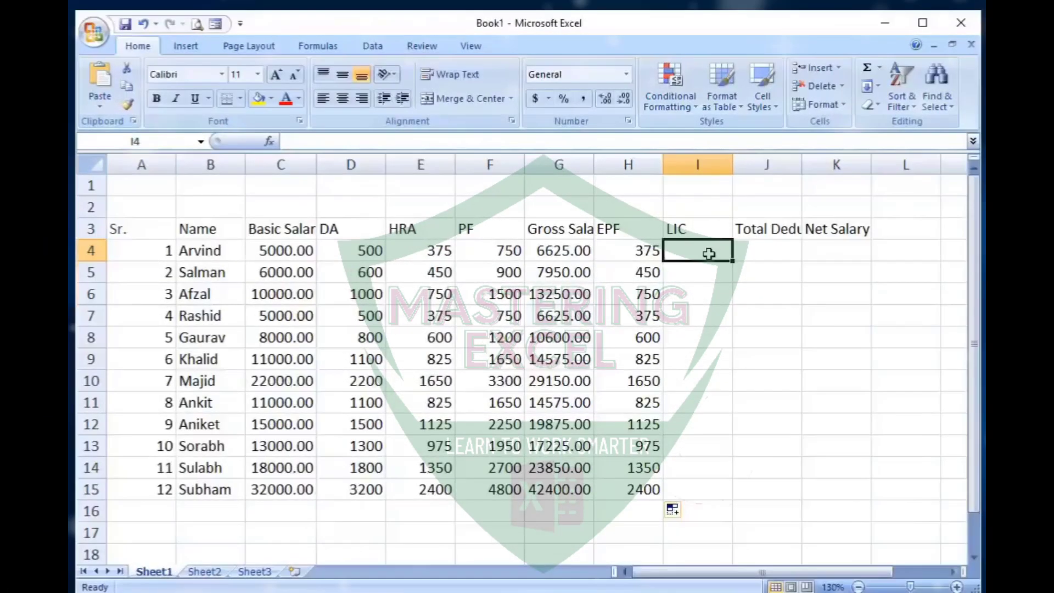
type("=")
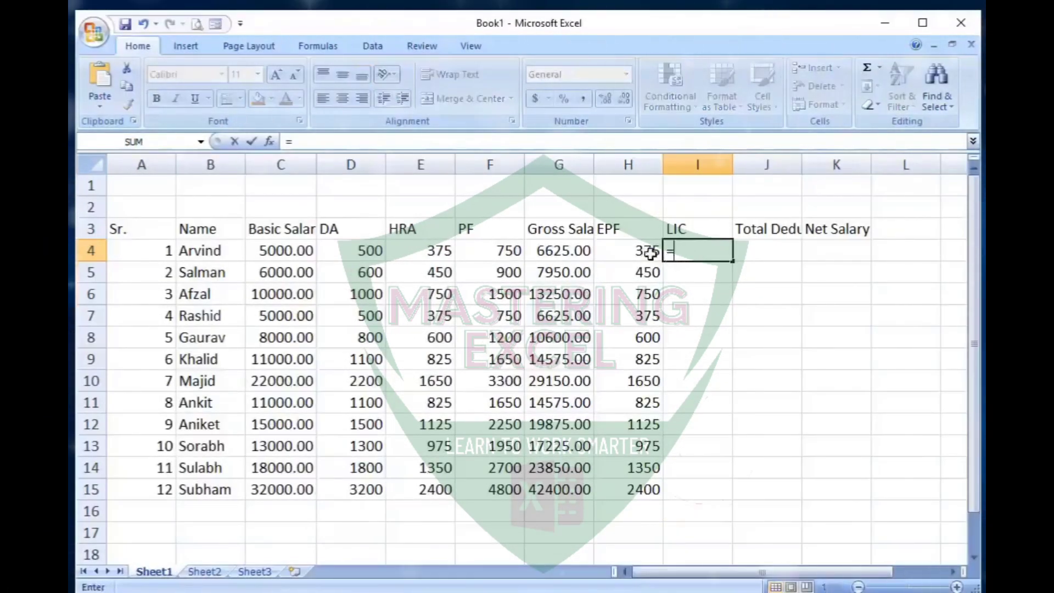
type("H4/2")
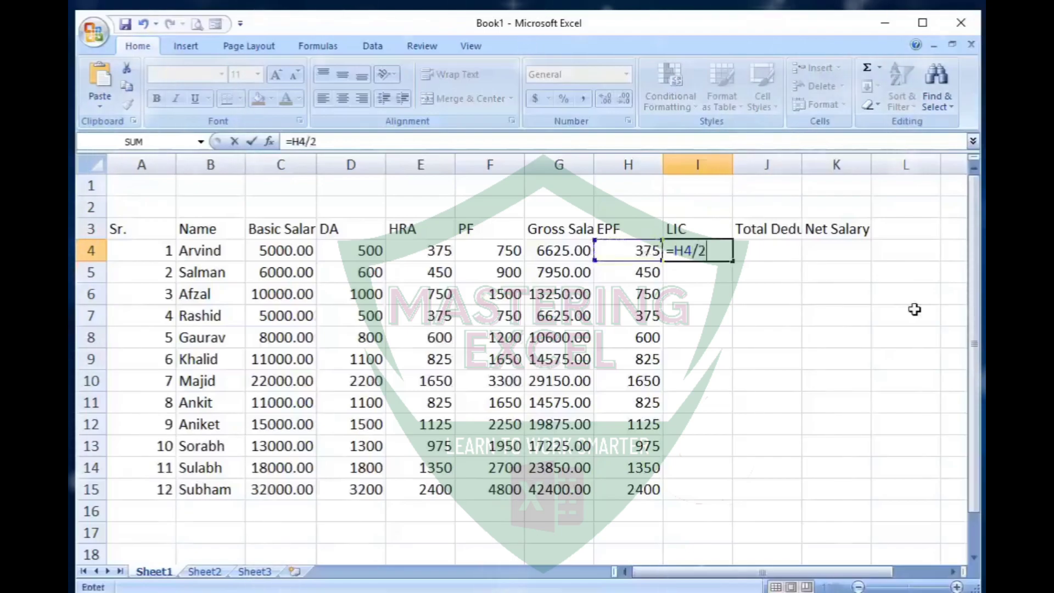
key("Return")
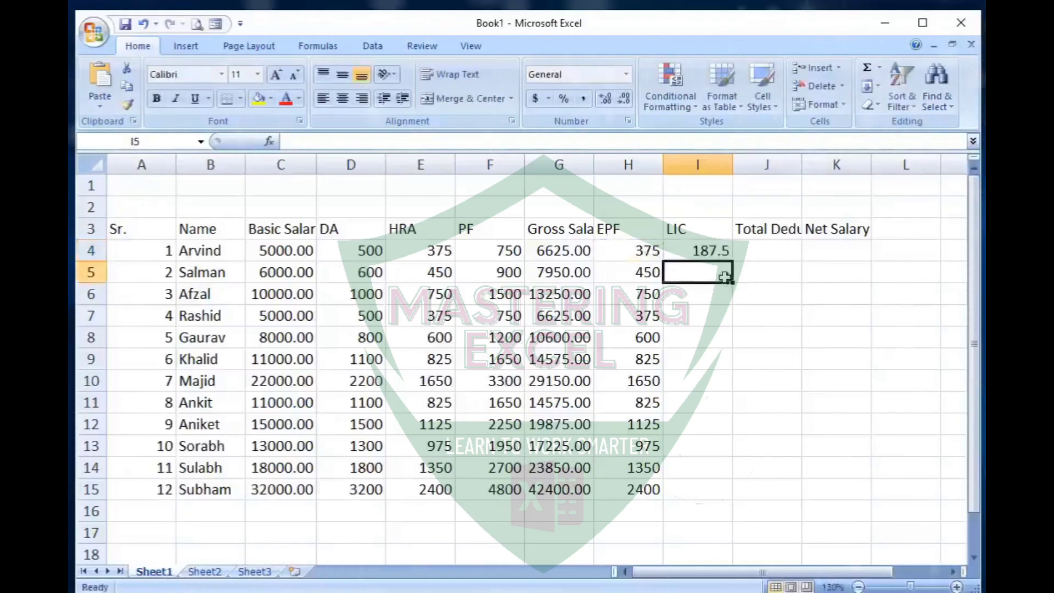
left_click_drag(735, 263, 725, 496)
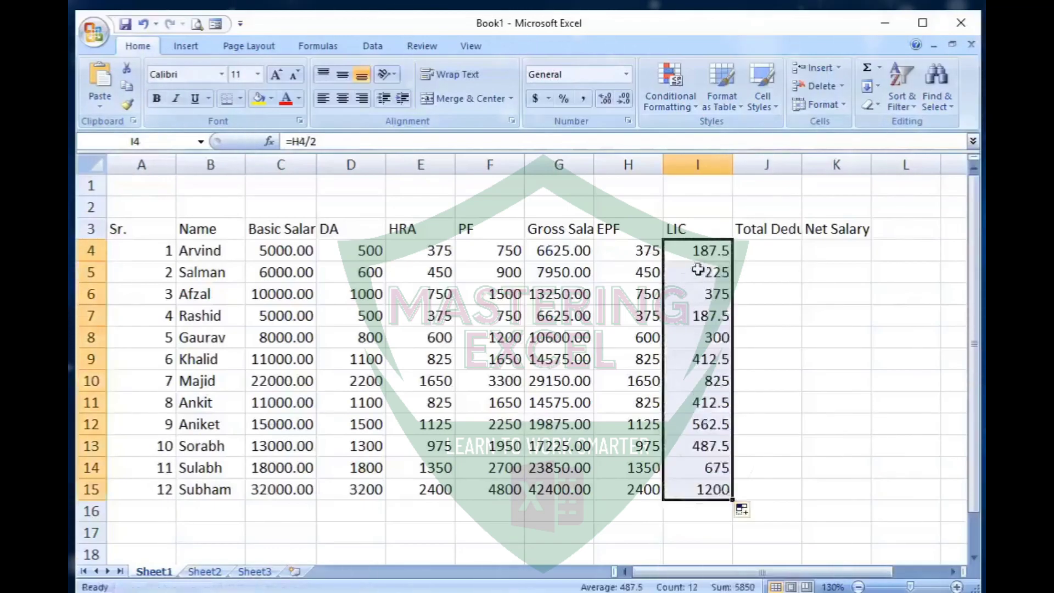
- Widen column J to fit the Total Deduction heading and total H4:I4 into J4 with AutoSum
left_click(761, 252)
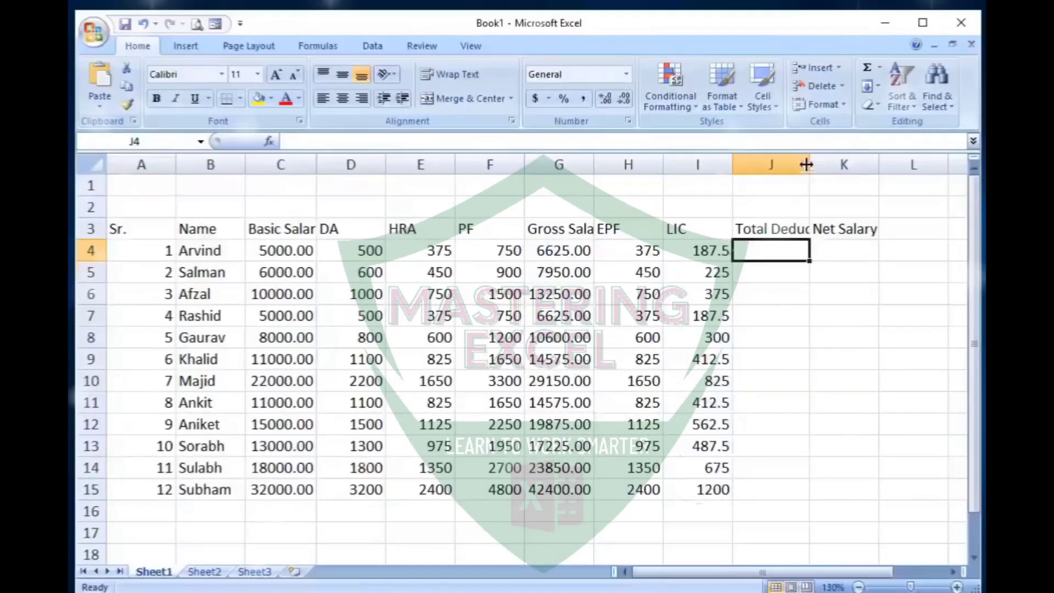
left_click_drag(802, 165, 849, 175)
left_click_drag(651, 252, 750, 250)
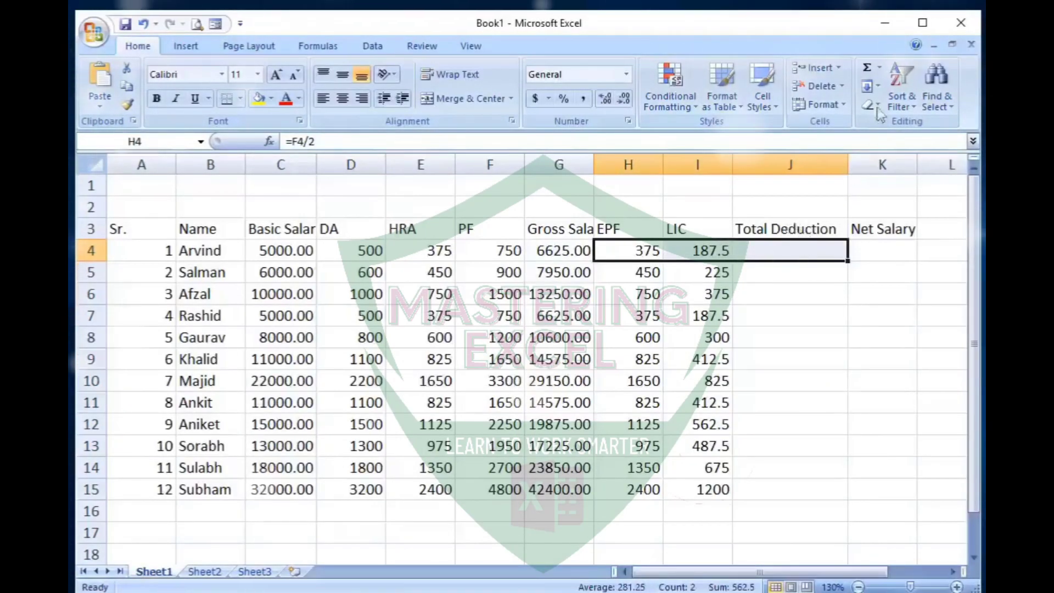
left_click(794, 255)
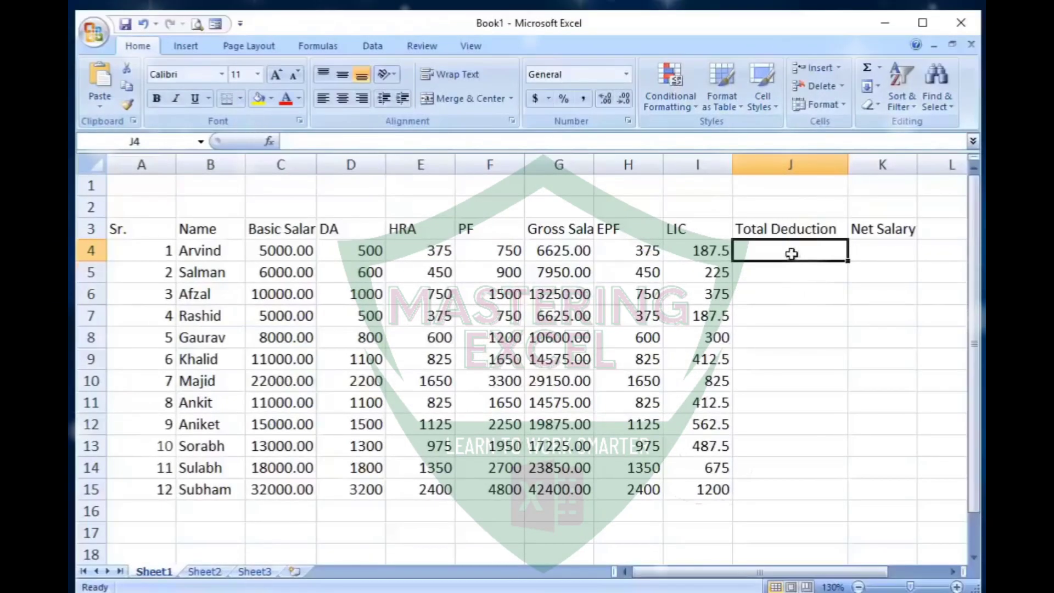
- Re-enter the Total Deduction formula in J4 as =SUM(H4:I4) and fill it down through J15
type("=")
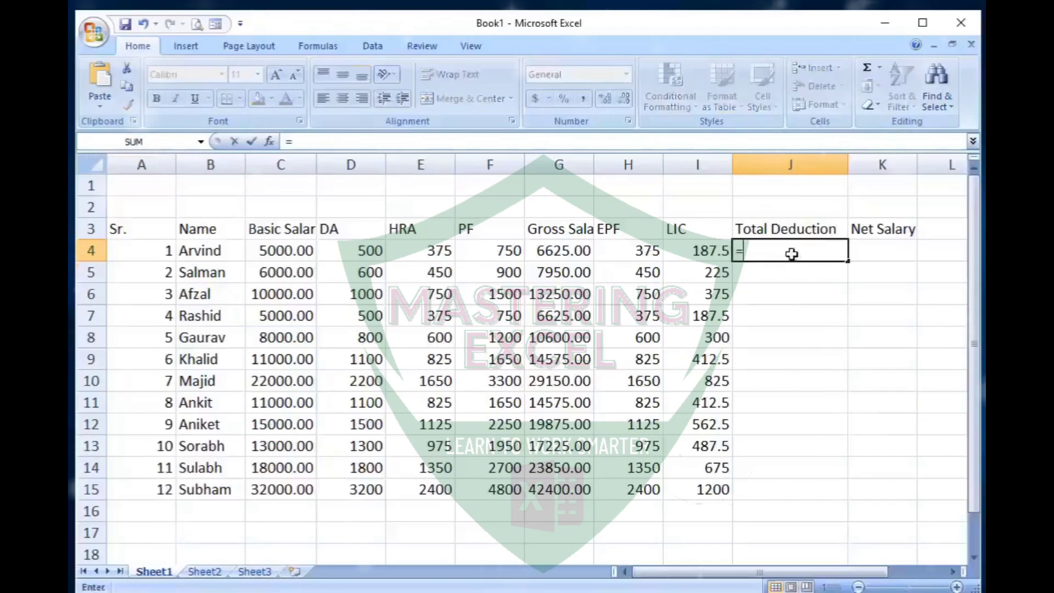
type("sum")
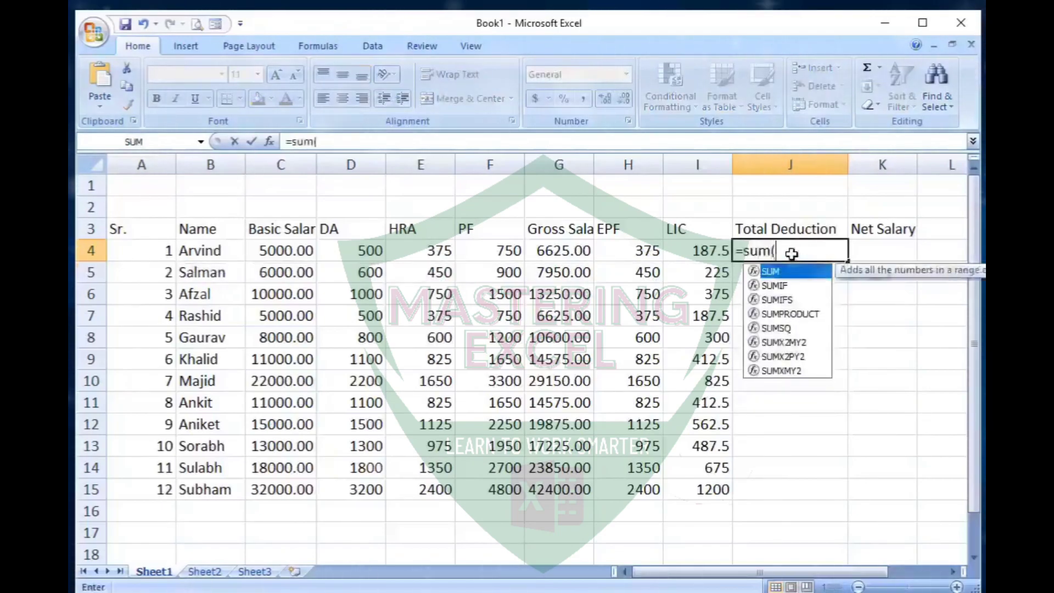
type("(")
left_click_drag(649, 251, 706, 251)
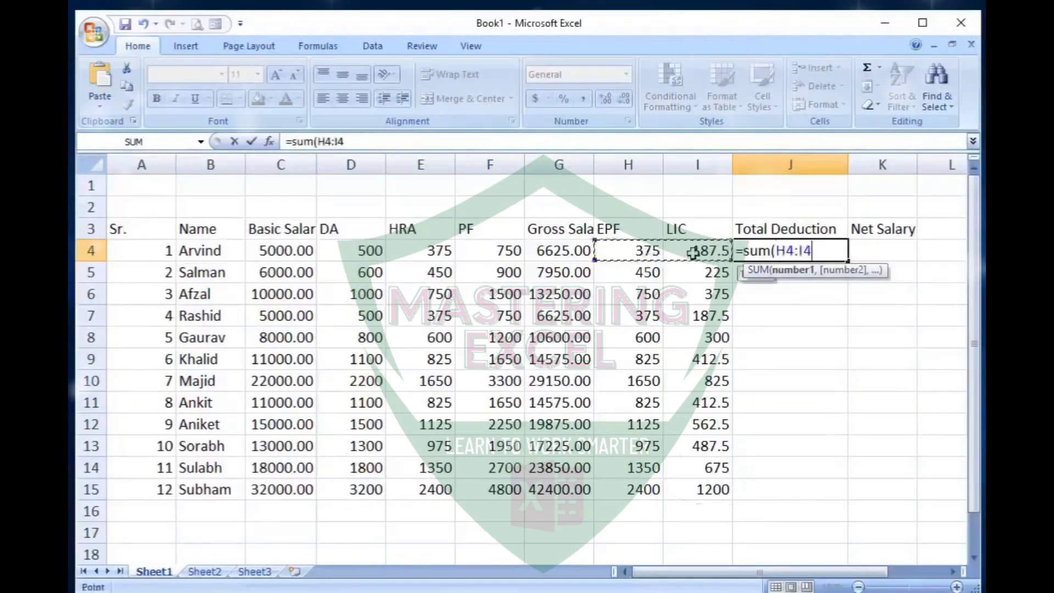
type(")")
key("Return")
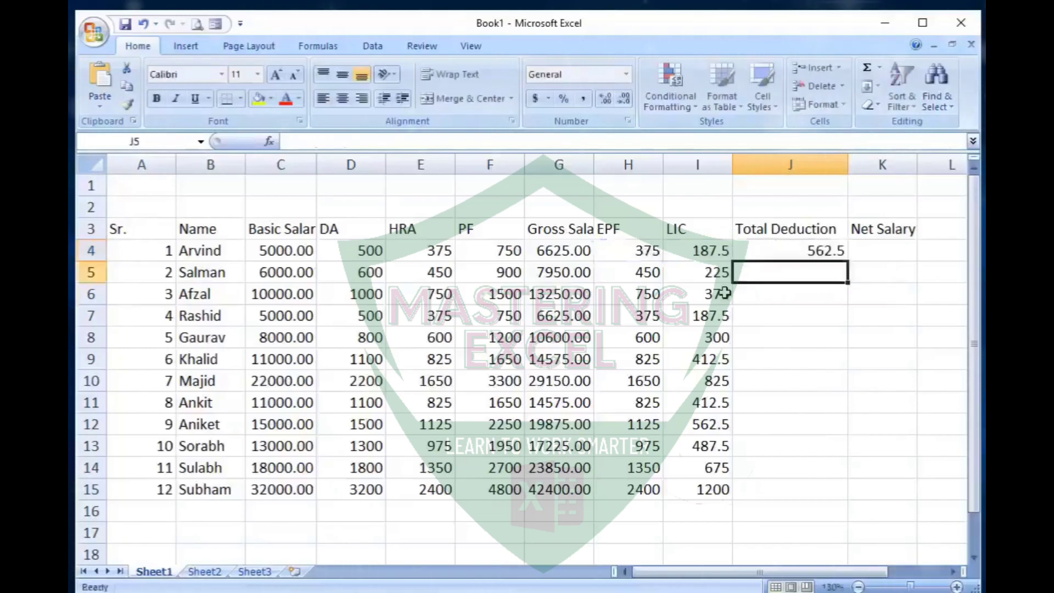
left_click(811, 250)
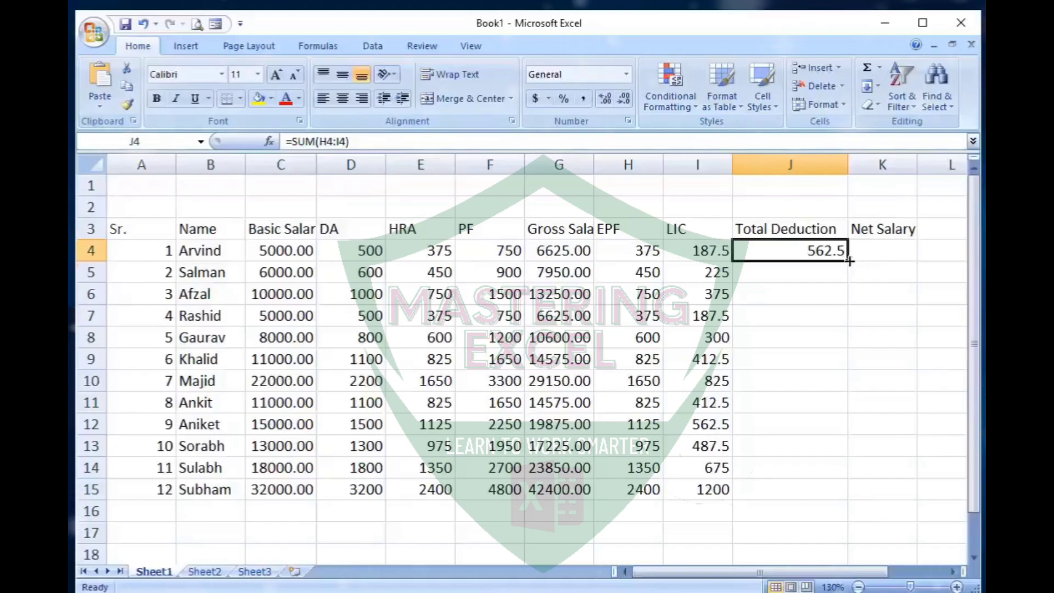
left_click_drag(849, 261, 850, 329)
left_click_drag(838, 498, 838, 498)
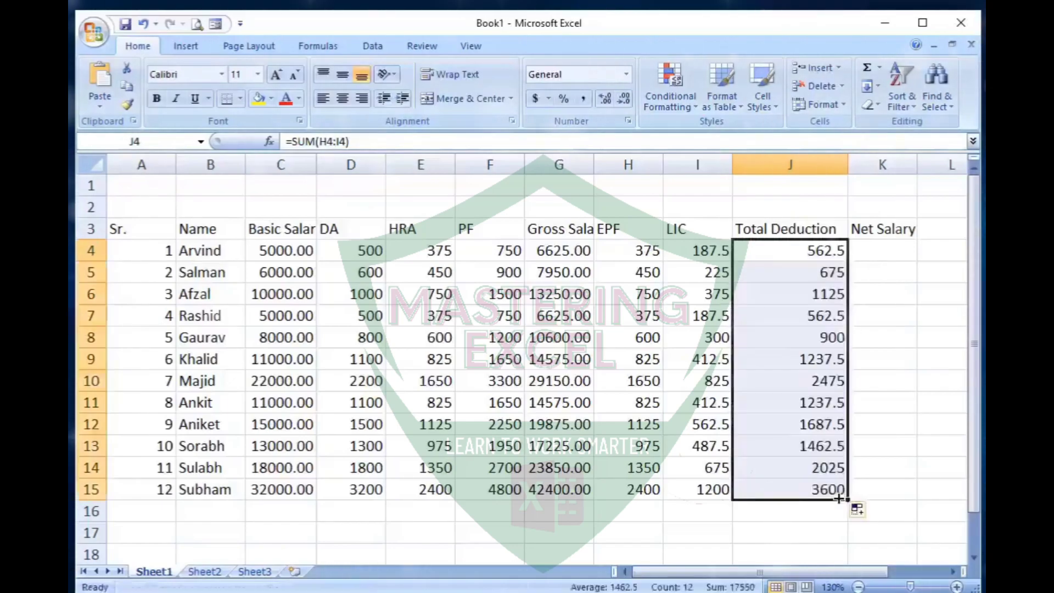
- Calculate Net Salary with =G4-J4 in K4 and fill the formula down through K15
left_click(872, 256)
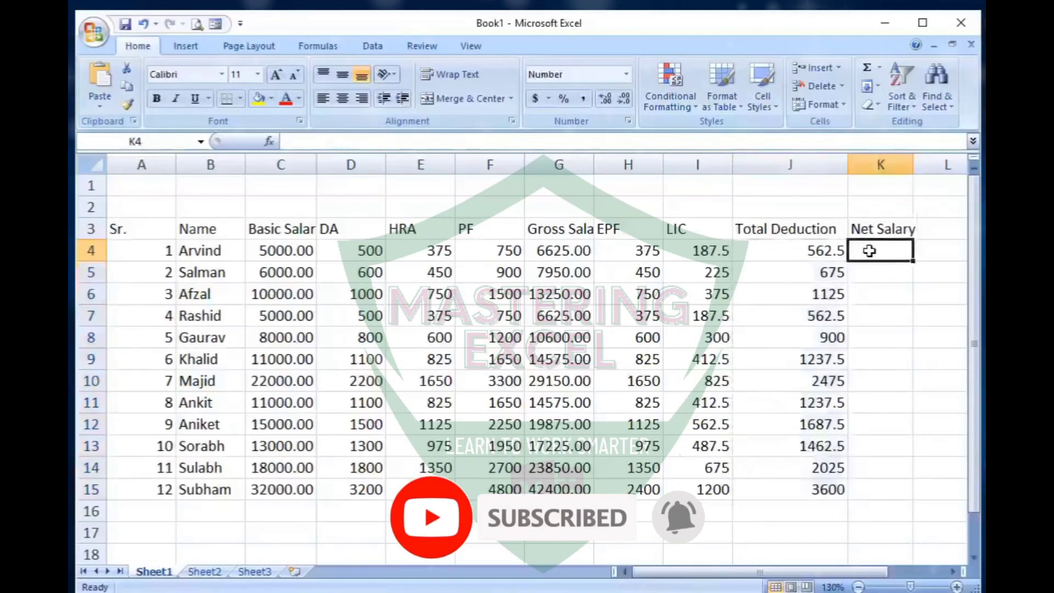
type("=")
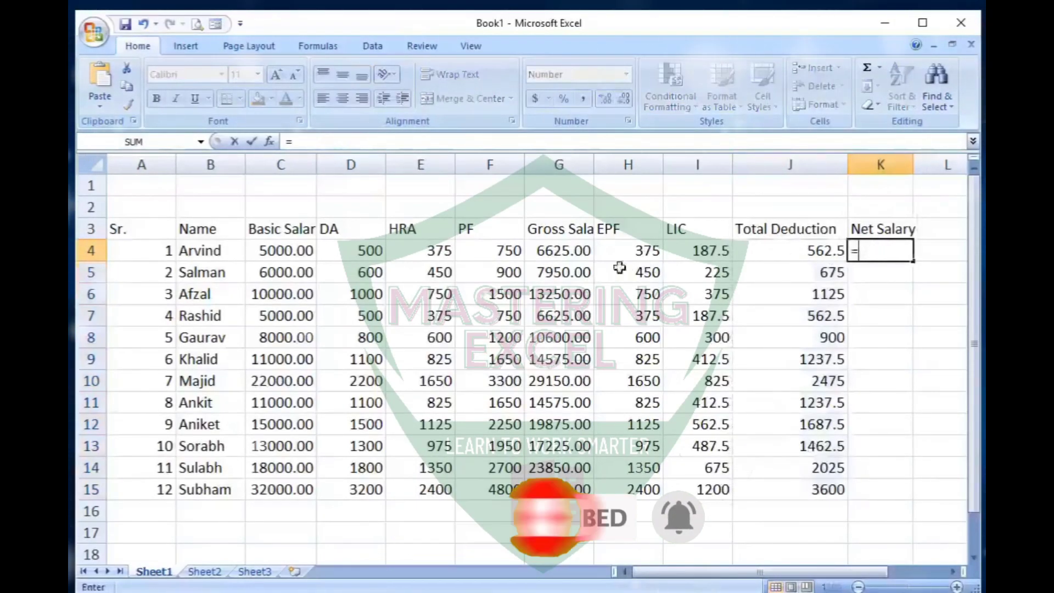
left_click(566, 254)
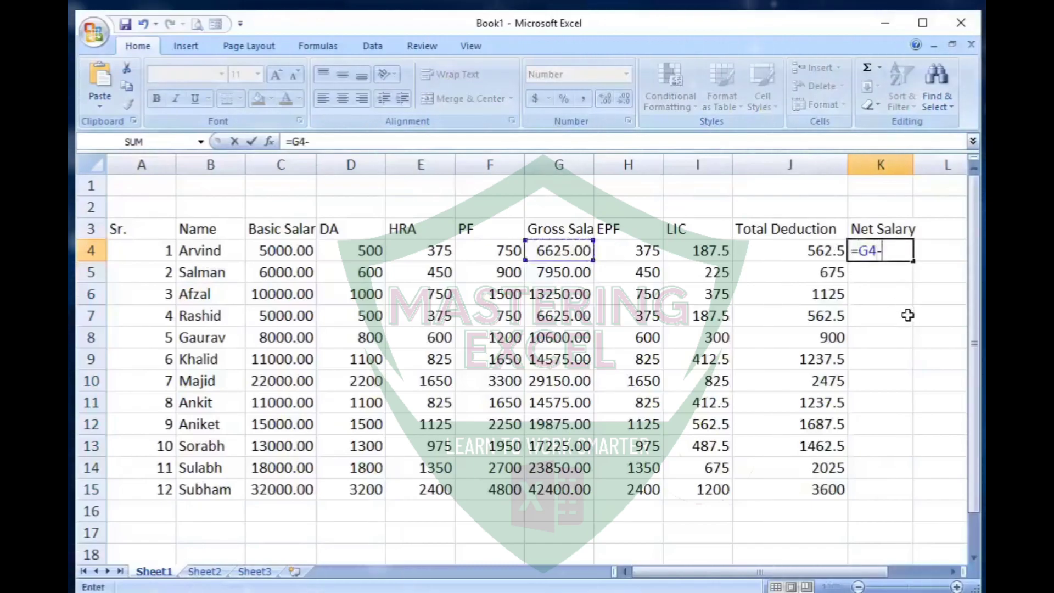
type("-")
left_click(818, 253)
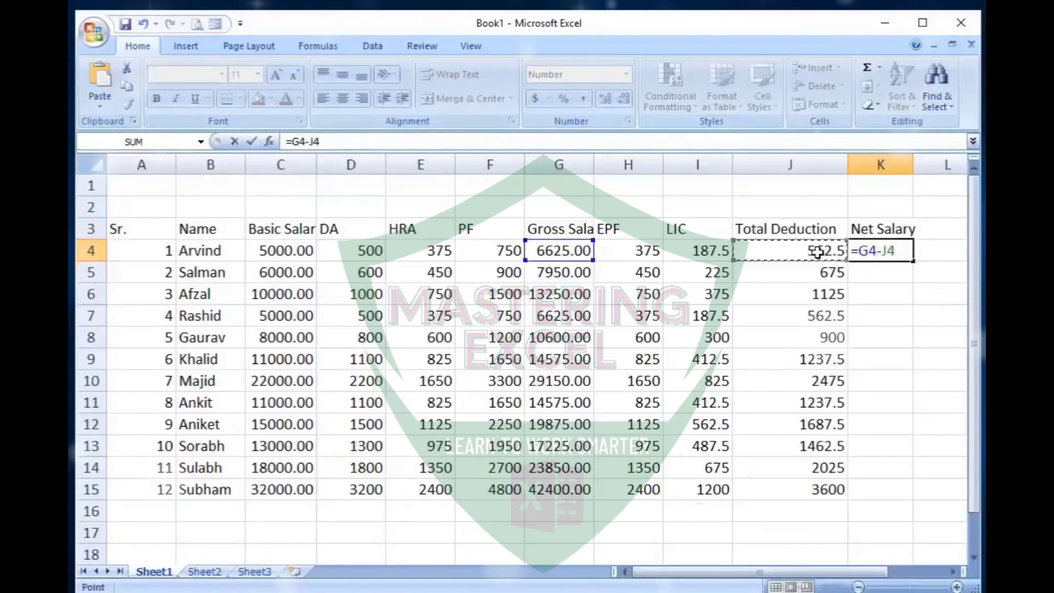
key("Return")
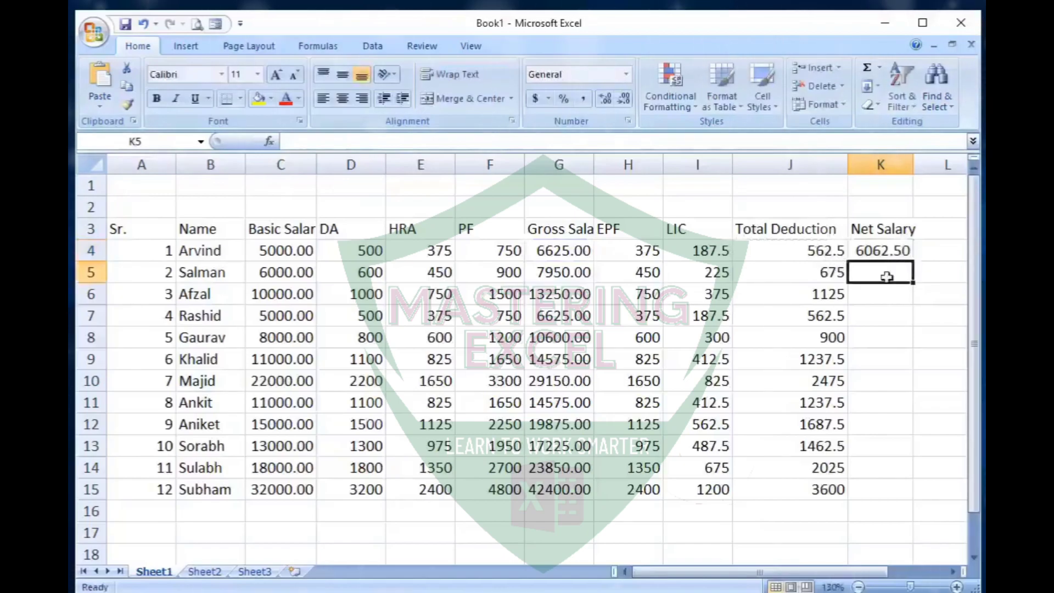
left_click(901, 256)
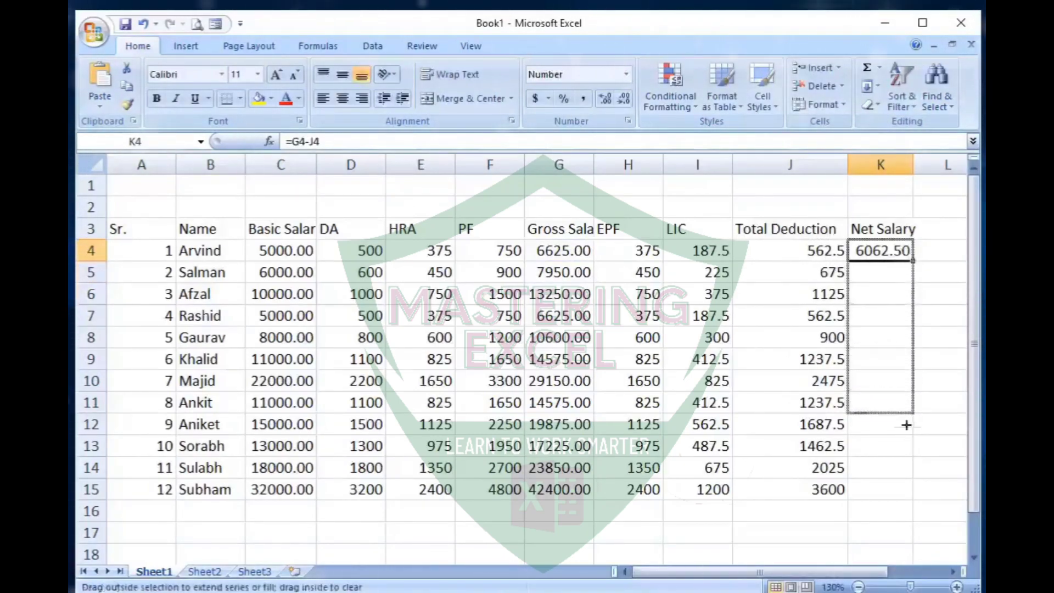
left_click_drag(905, 493, 906, 495)
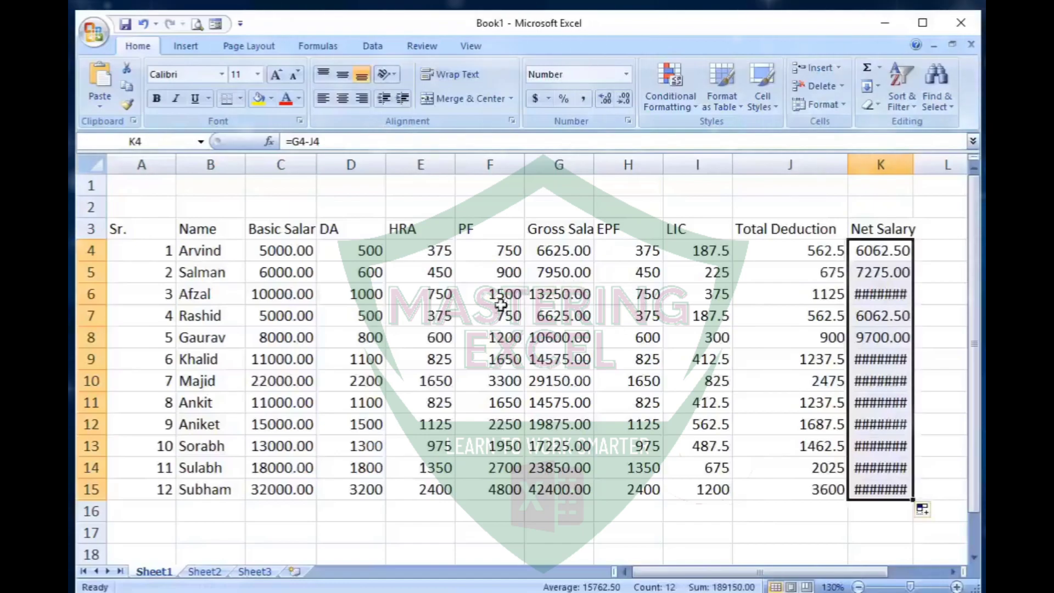
- Center the contents of A3:K15 and widen the Basic Salary, Gross Salary and Net Salary columns to fit
left_click_drag(136, 229, 912, 497)
left_click(342, 99)
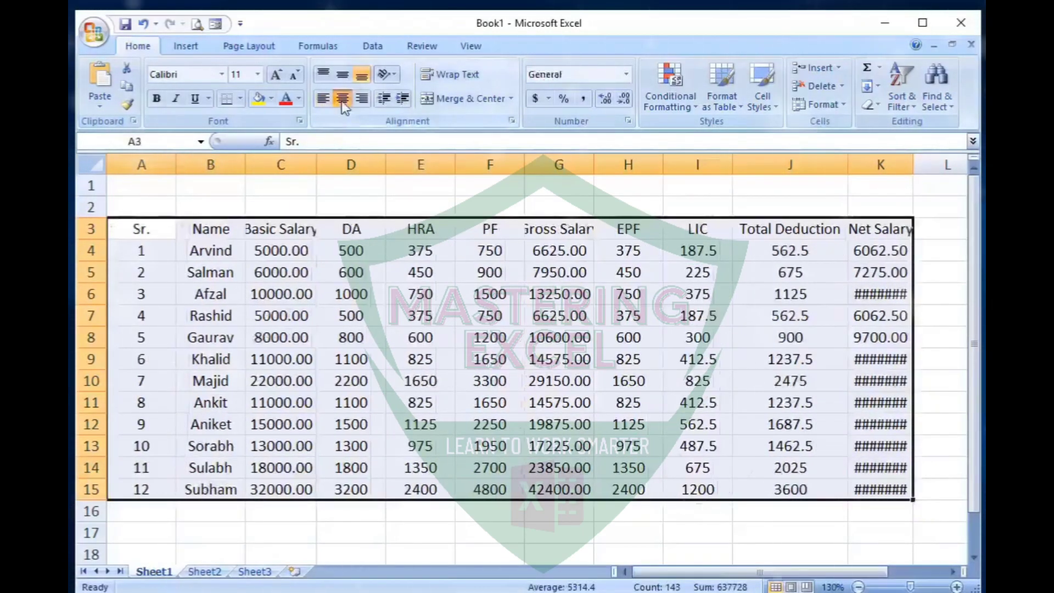
left_click(292, 270)
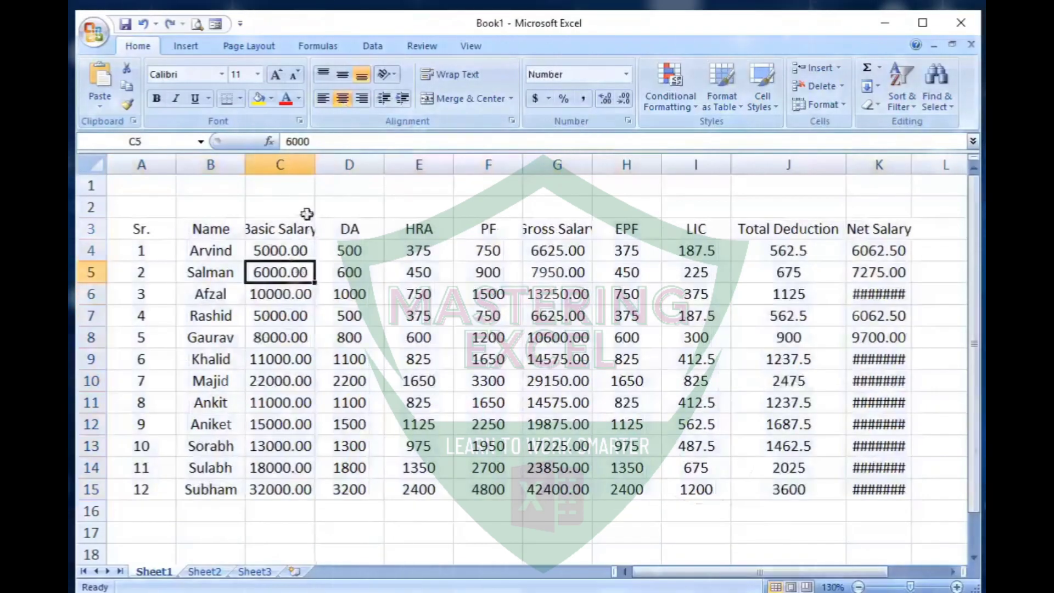
left_click_drag(315, 165, 328, 173)
left_click(570, 258)
left_click_drag(608, 165, 635, 179)
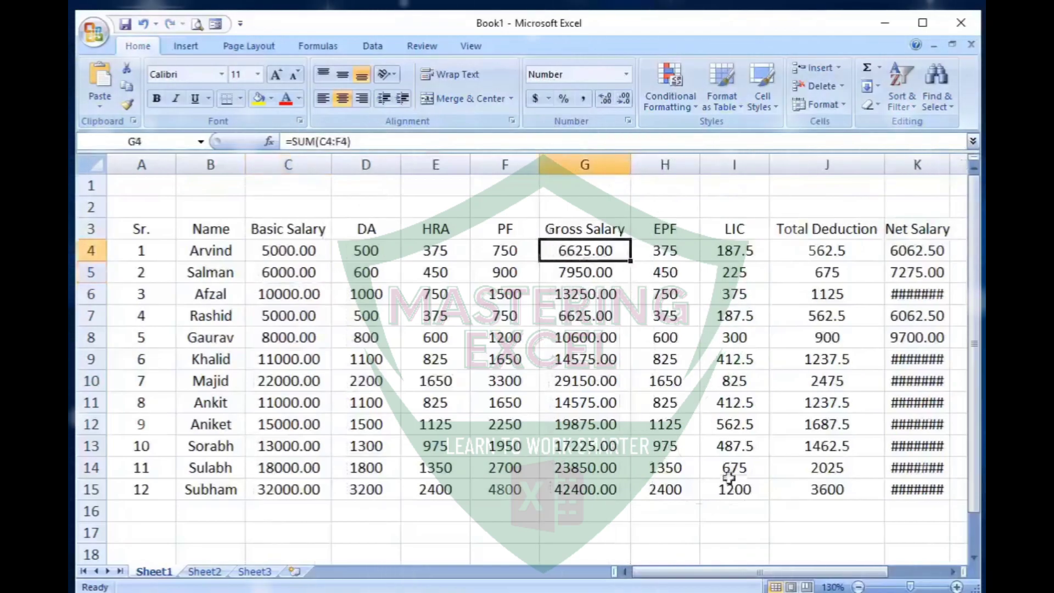
left_click(734, 272)
left_click_drag(951, 167, 963, 171)
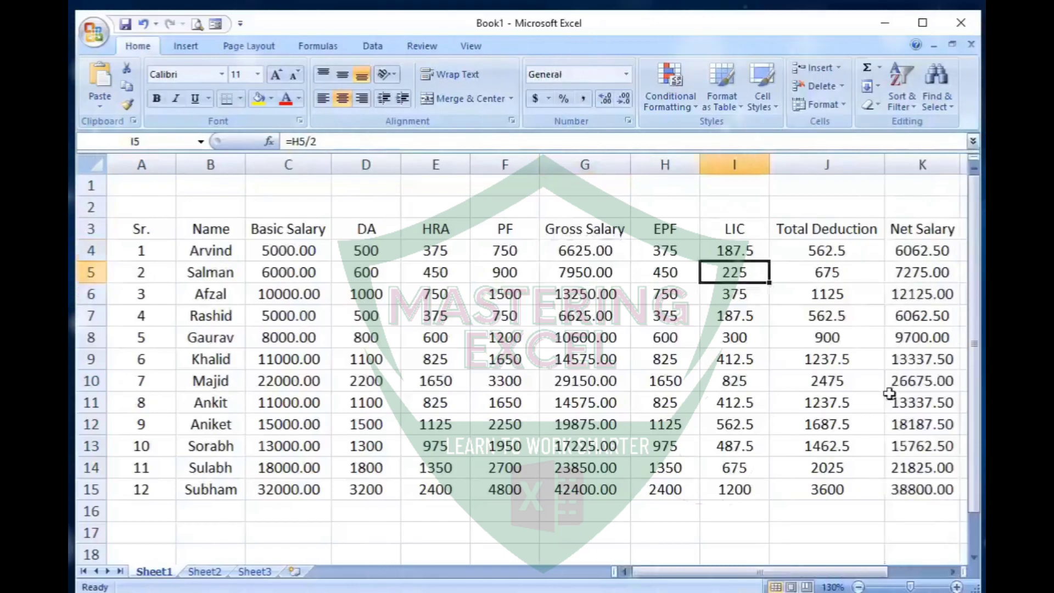
- Make the headings in A3:K3 bold, wrap their text and align them vertically to the middle
left_click_drag(141, 229, 923, 229)
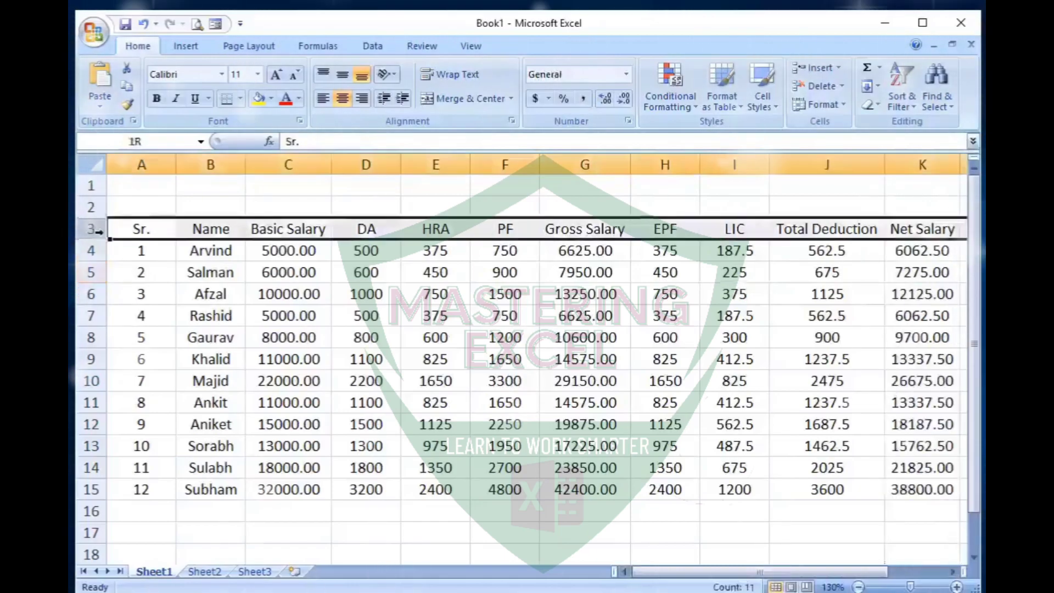
left_click(159, 97)
left_click(451, 77)
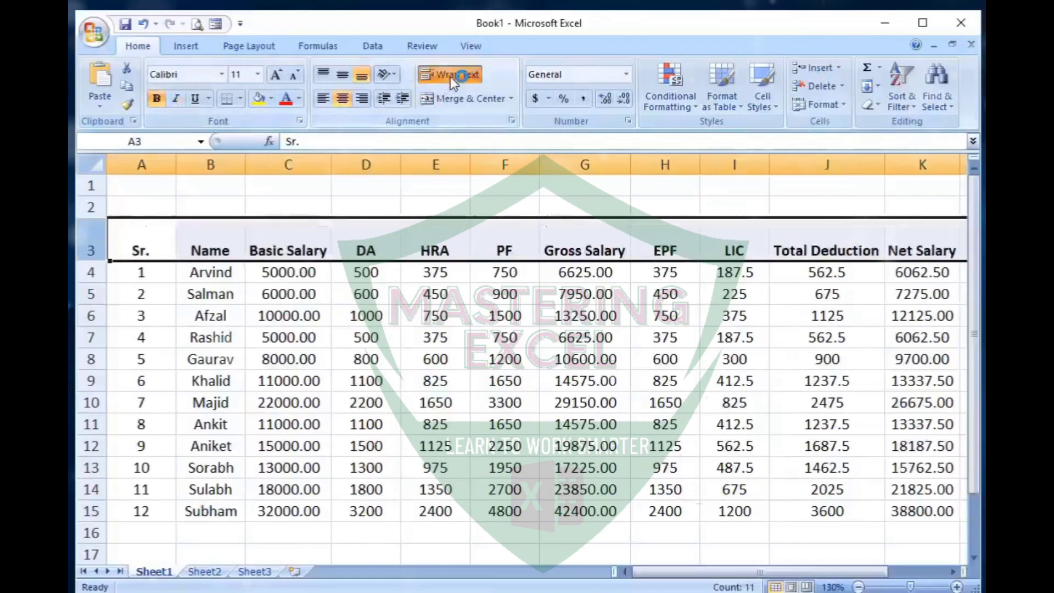
left_click(337, 75)
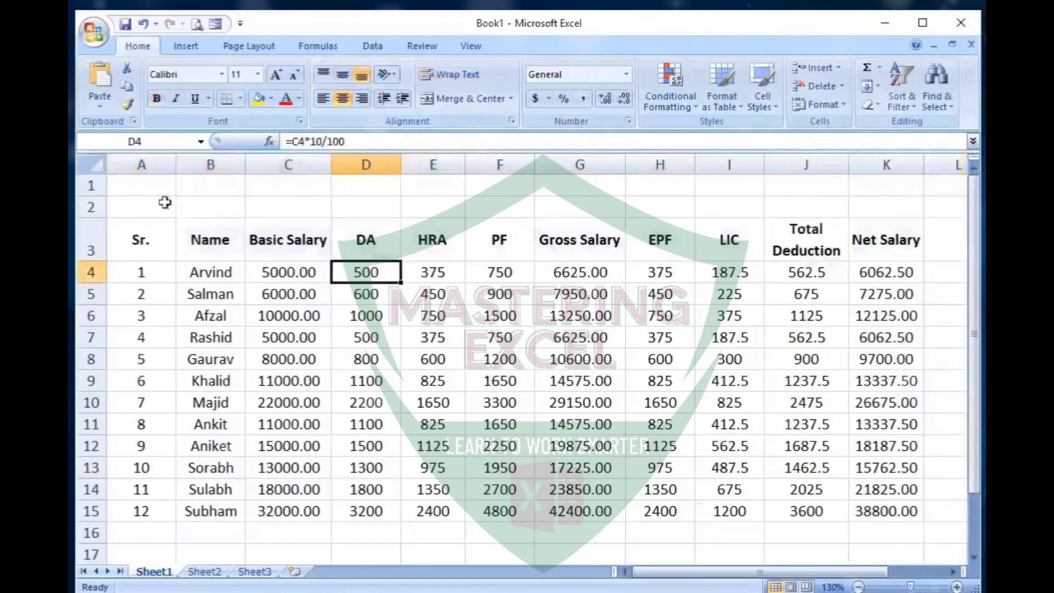
- Enter the title Ishan Computer Academy in A1 and merge and center it across A1:K1
left_click(165, 190)
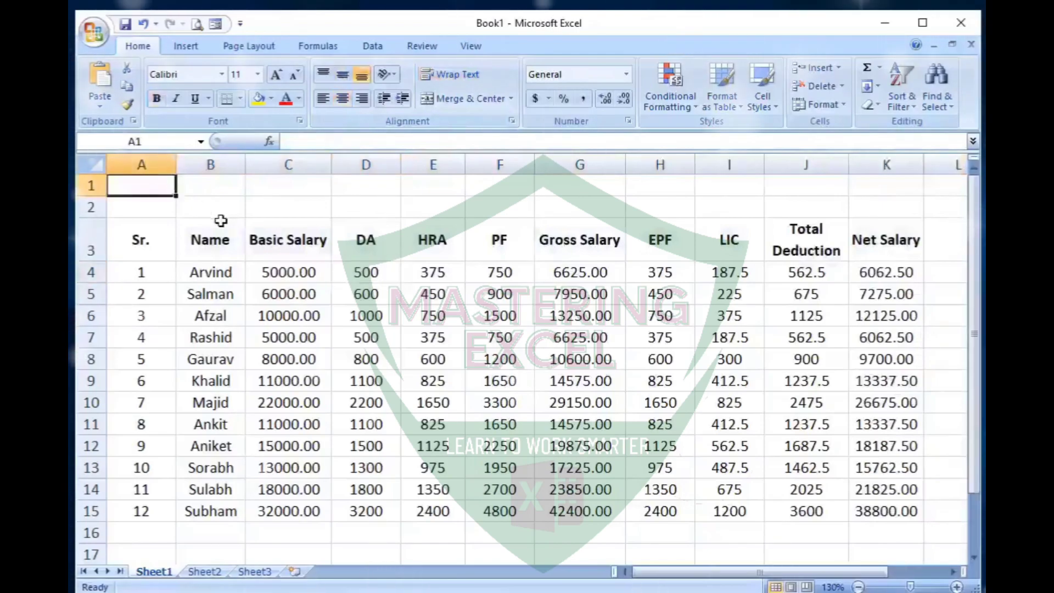
type("Ishan")
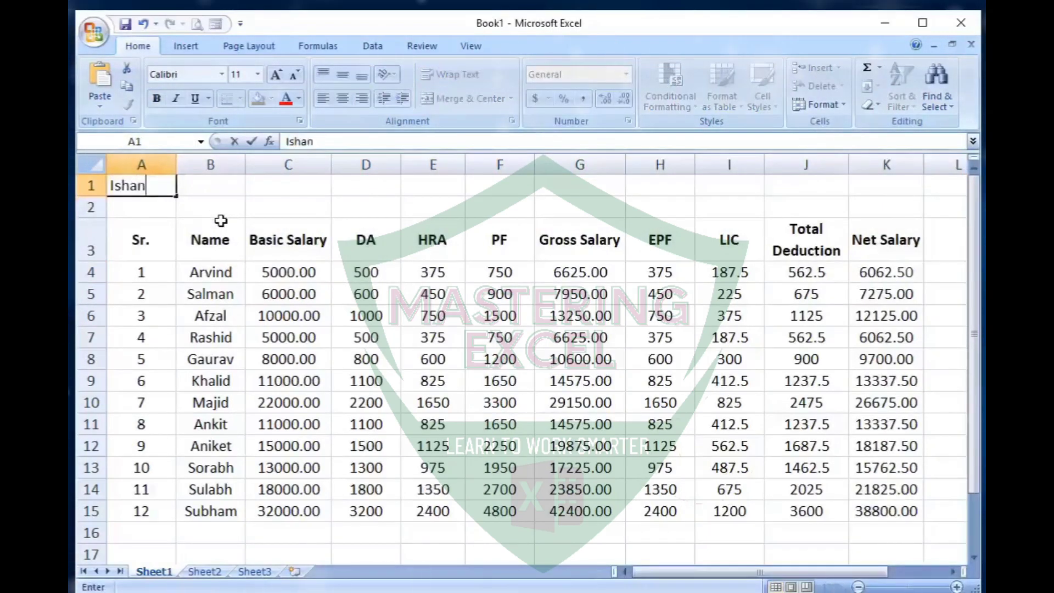
type(" Computer Academy")
left_click_drag(154, 186, 884, 190)
left_click(462, 99)
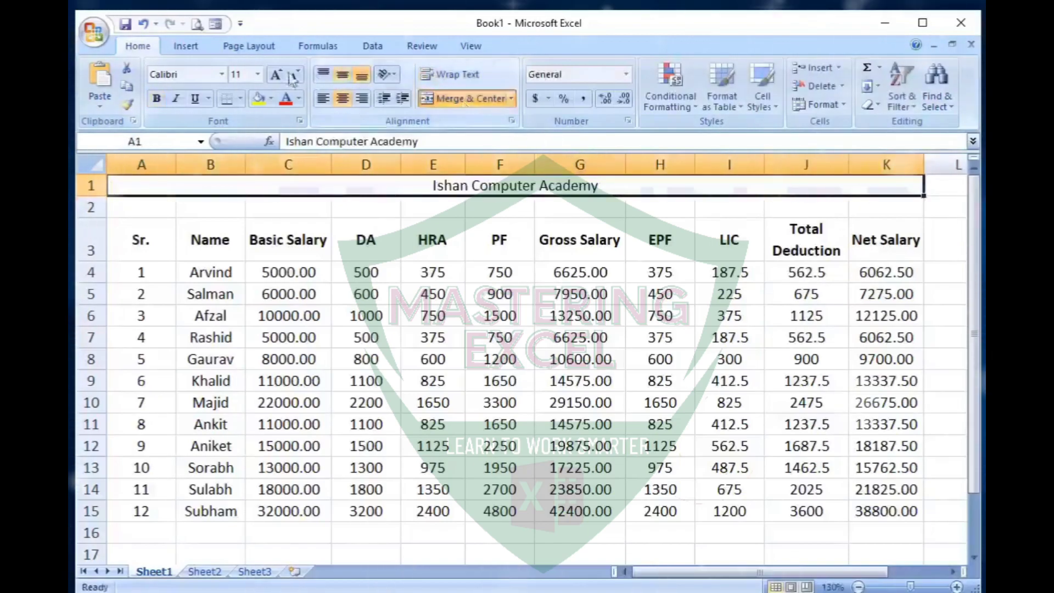
- Make the academy title in row 1 bold and increase its font size to 14
left_click(277, 74)
left_click(157, 100)
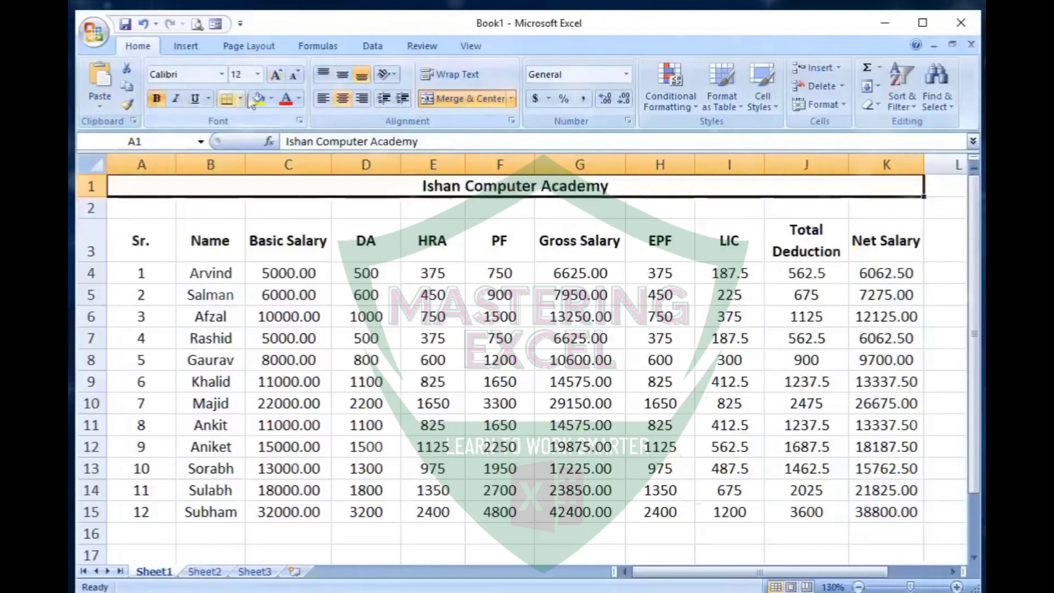
left_click(277, 75)
- Enter the academy's address line in A2 and merge and center it across A2:K2
left_click(165, 214)
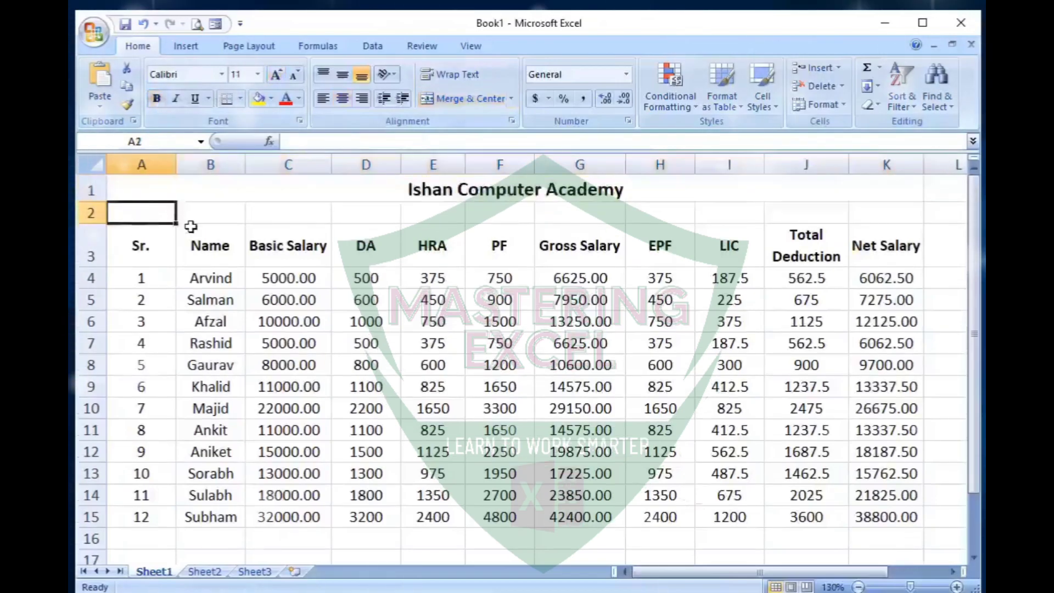
type("Basi Kiratpur, Bijnor")
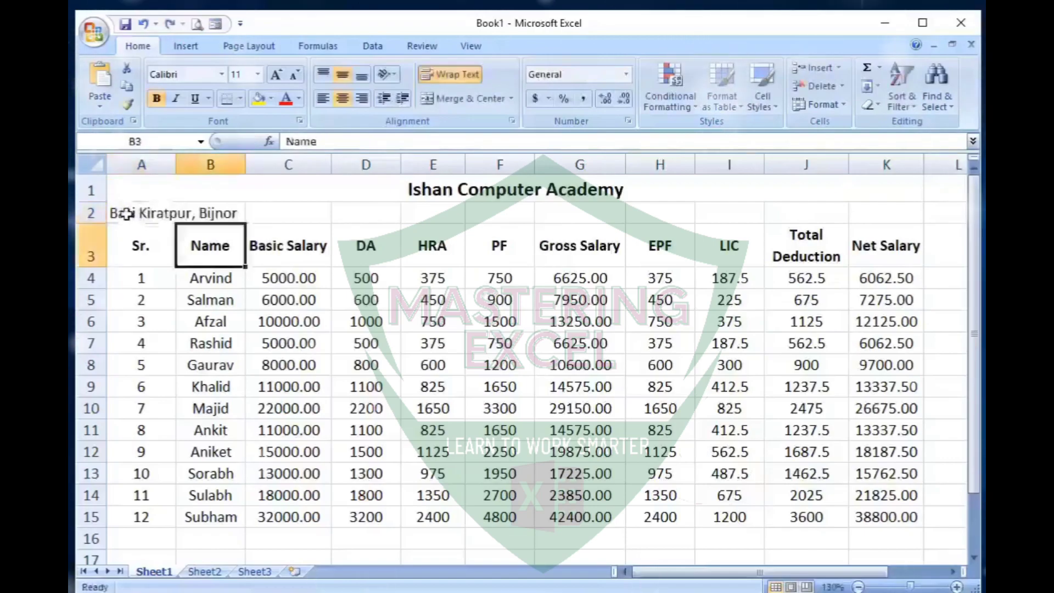
left_click_drag(129, 214, 885, 219)
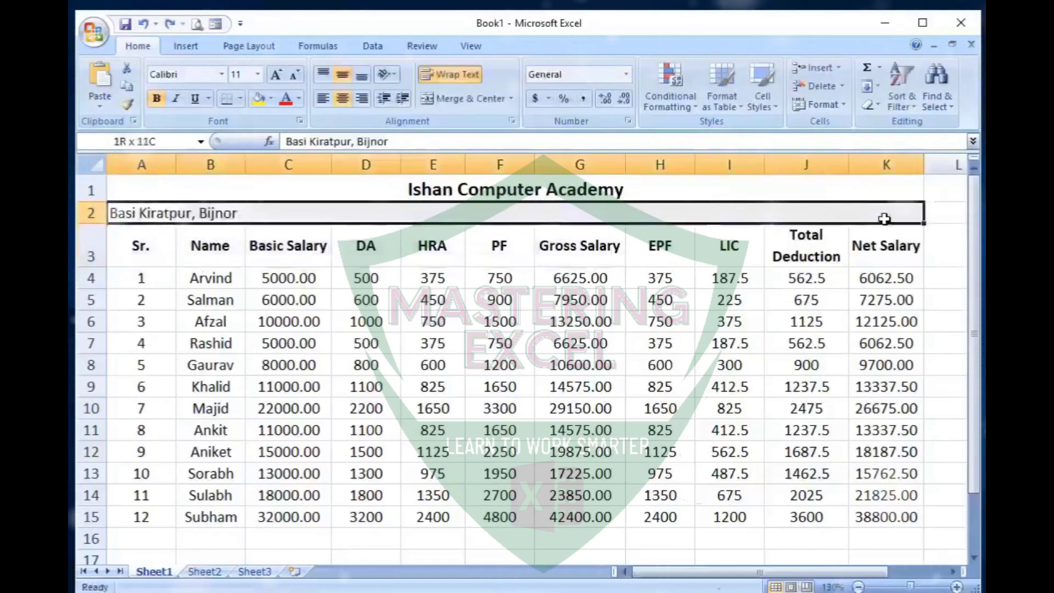
left_click(456, 100)
- Apply All Borders to the whole salary sheet in A1:K15
left_click_drag(129, 188, 443, 518)
left_click(240, 98)
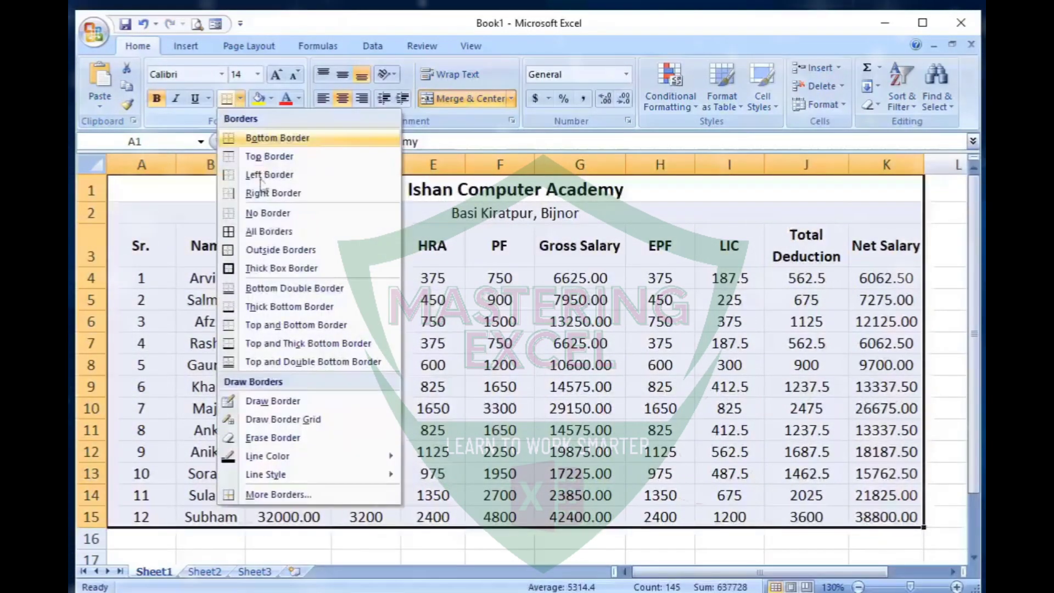
left_click(266, 232)
left_click(499, 387)
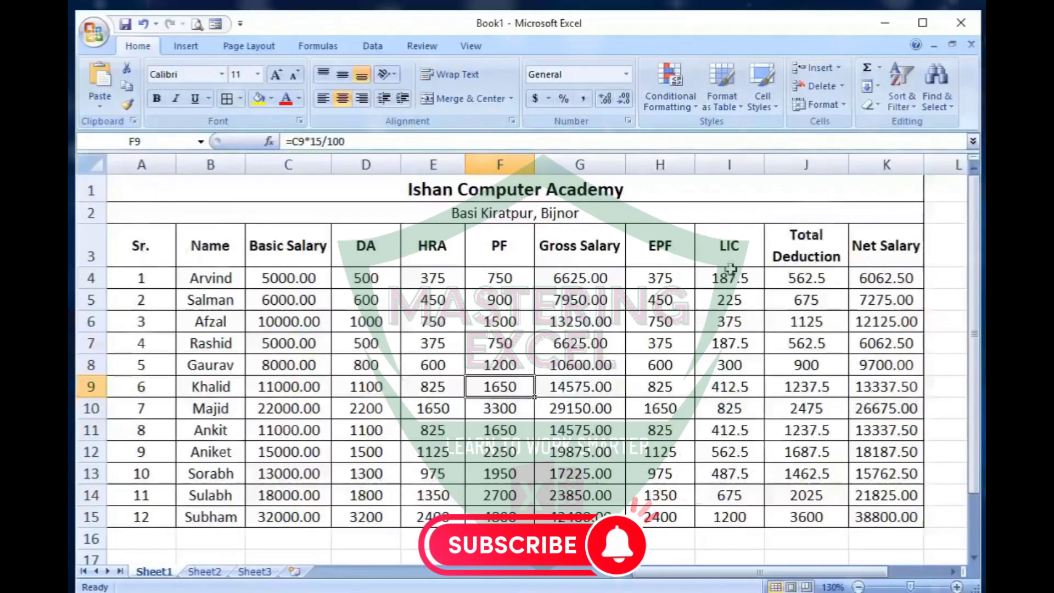
- Format A3:K15 as a table with a header row and the blue banded-row table style
left_click_drag(137, 247, 887, 517)
left_click(733, 107)
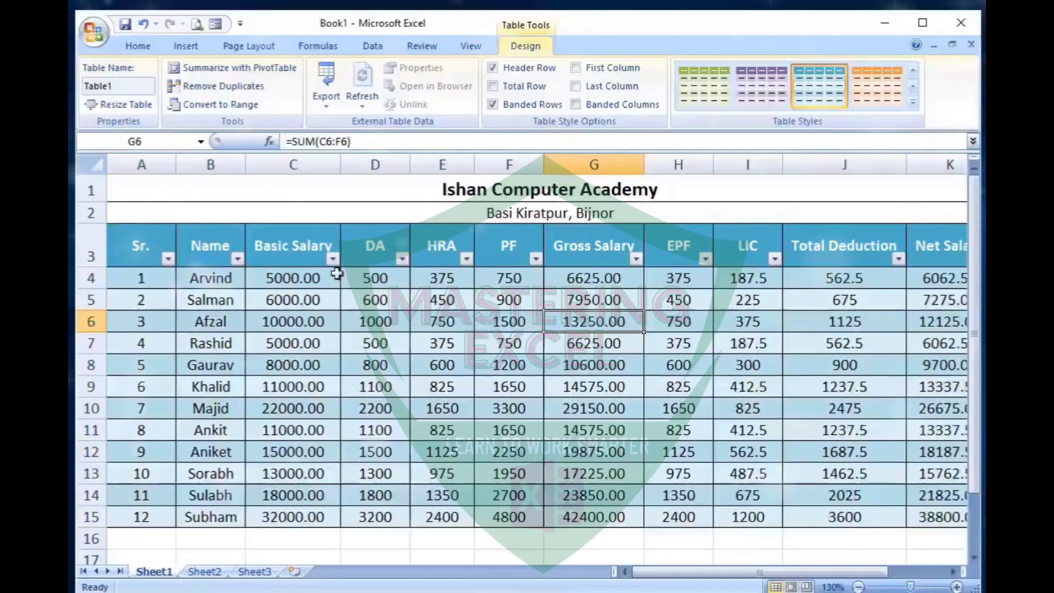
- Filter the Name column to show only the employee listed as Sr. 5
left_click(238, 258)
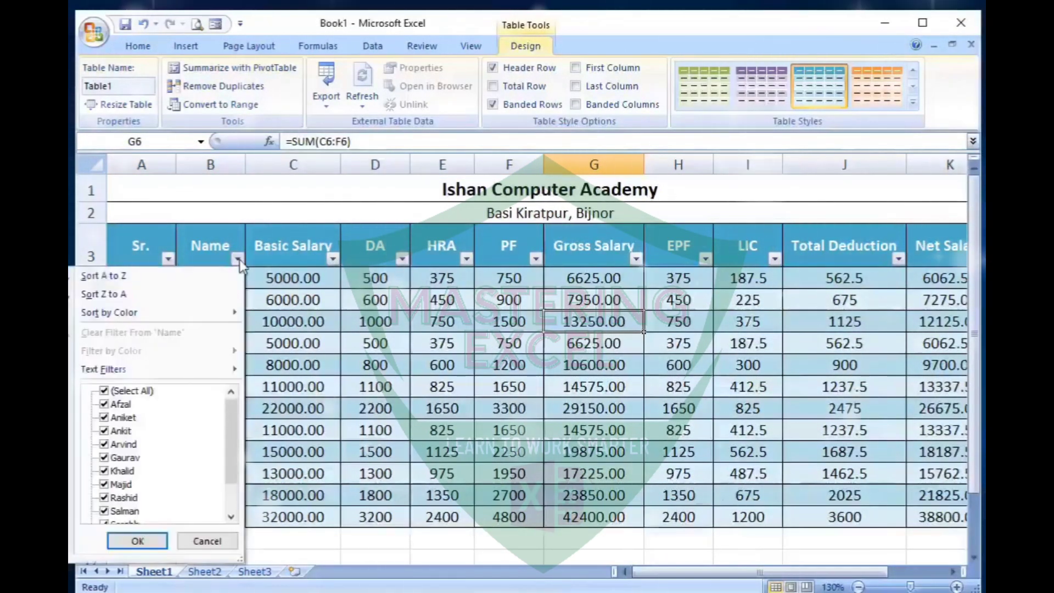
left_click(132, 391)
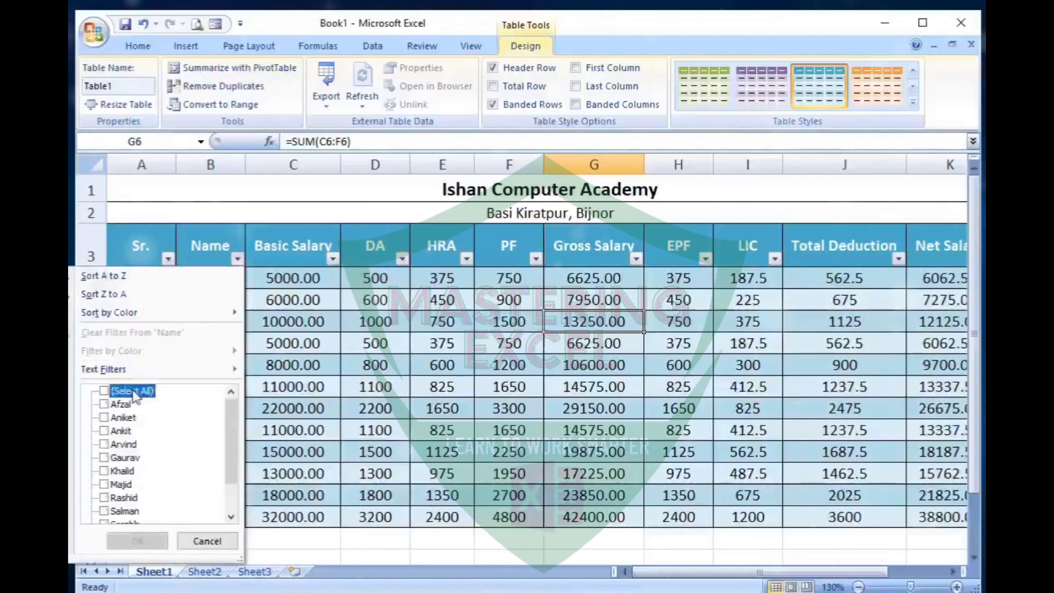
left_click(105, 458)
left_click(137, 541)
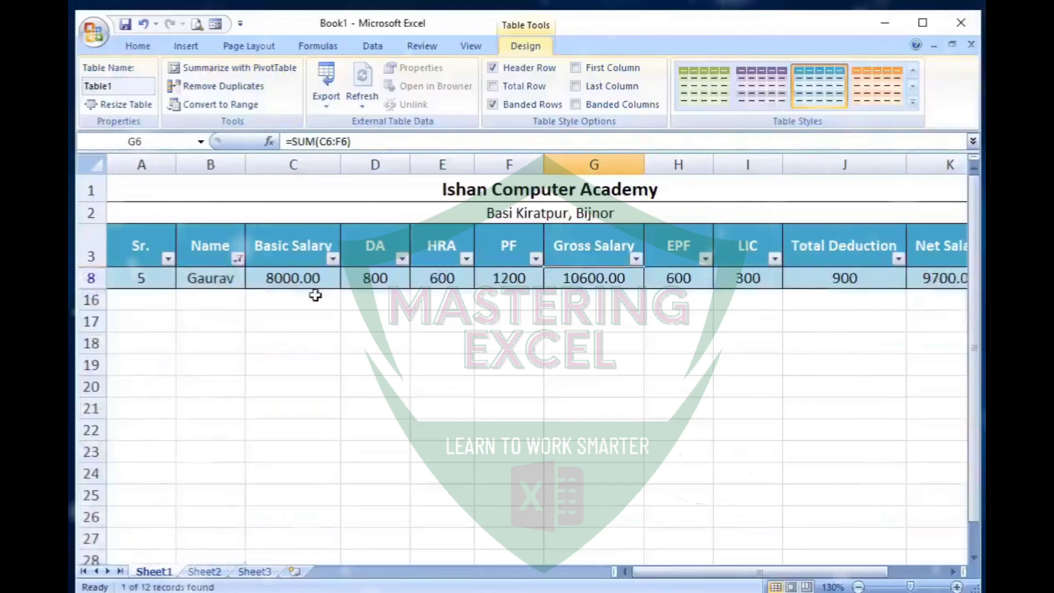
- Look over the filtered employee's salary row and restore all employees in the Name filter
left_click(313, 279)
left_click_drag(740, 580, 726, 563)
left_click(237, 258)
left_click(103, 390)
left_click(137, 542)
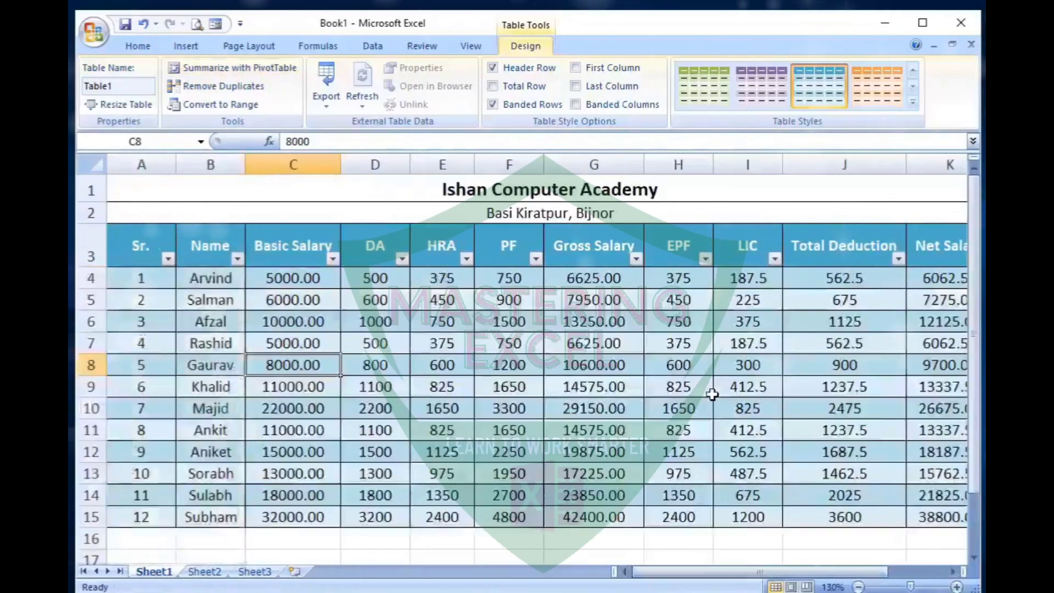